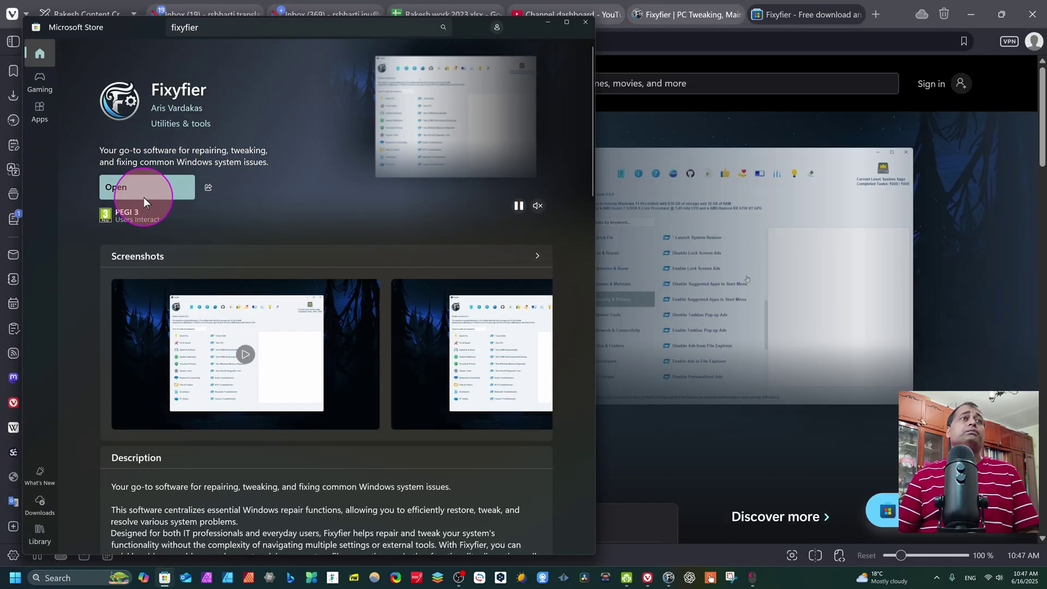
Launch Fixyfier from its Store listing, then minimize the Store and Vivaldi windows
click(158, 195)
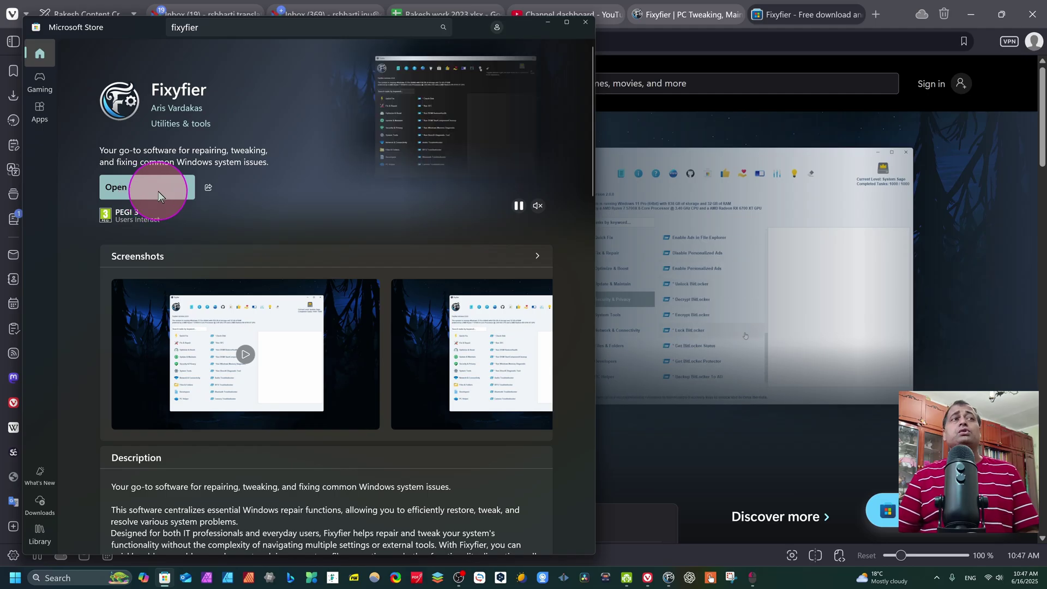
click(549, 23)
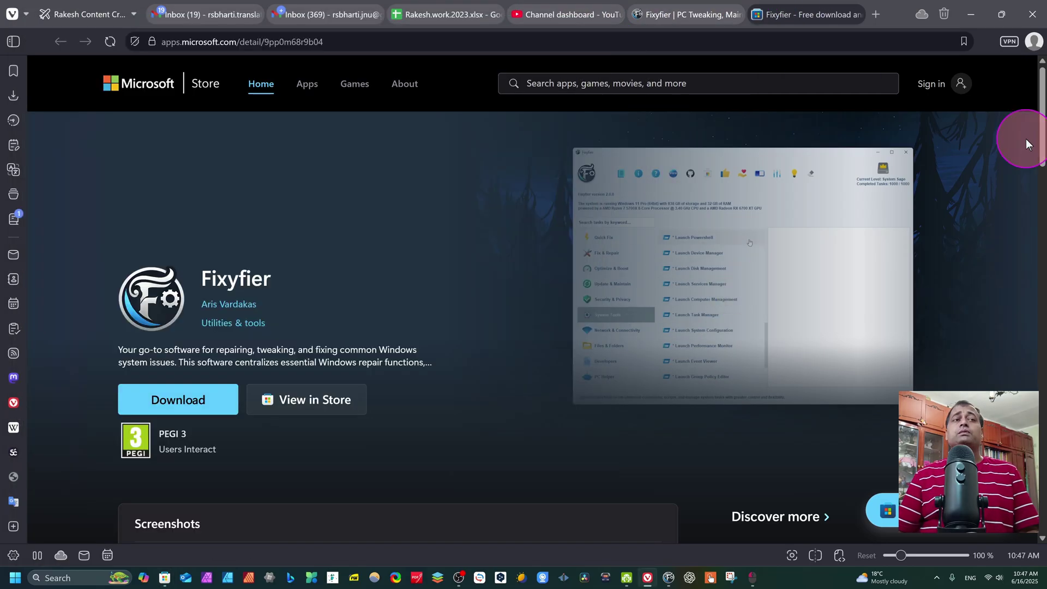
click(970, 14)
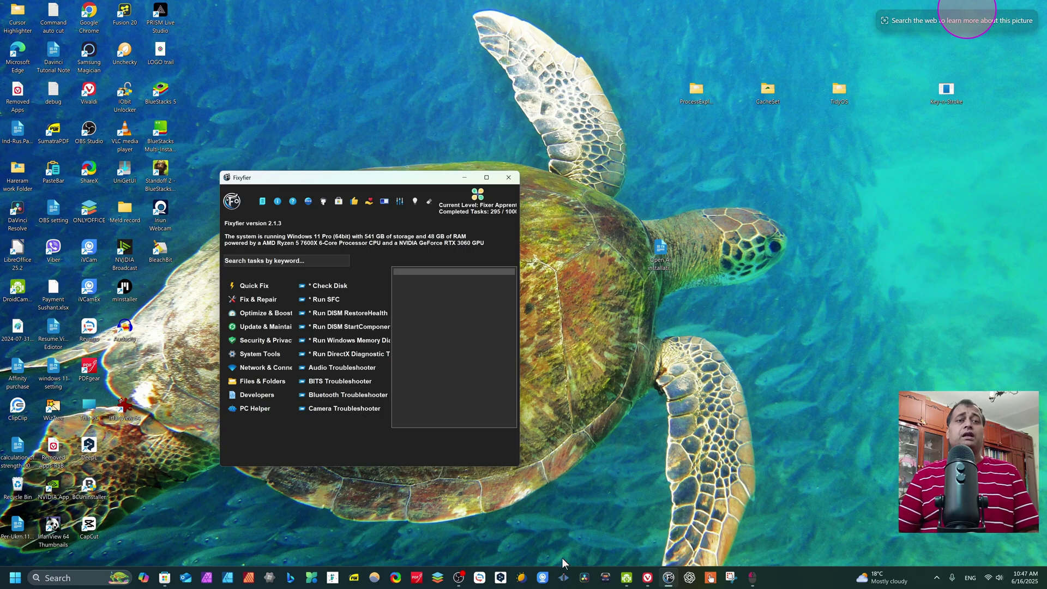
Search Windows for 'fixyfier', then dismiss the results to return to Fixyfier
mouse_move(668, 584)
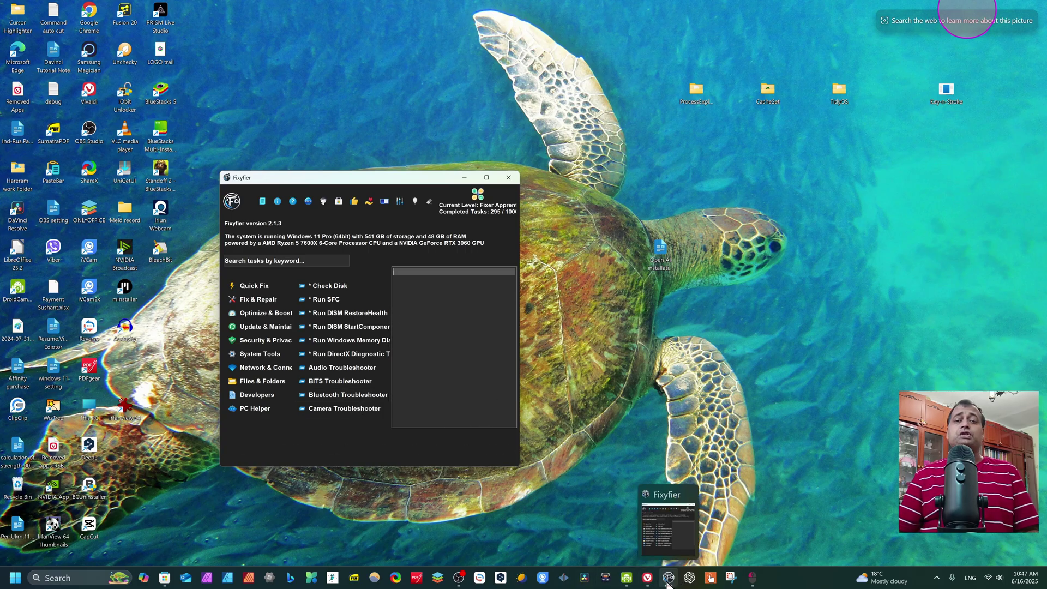
click(57, 577)
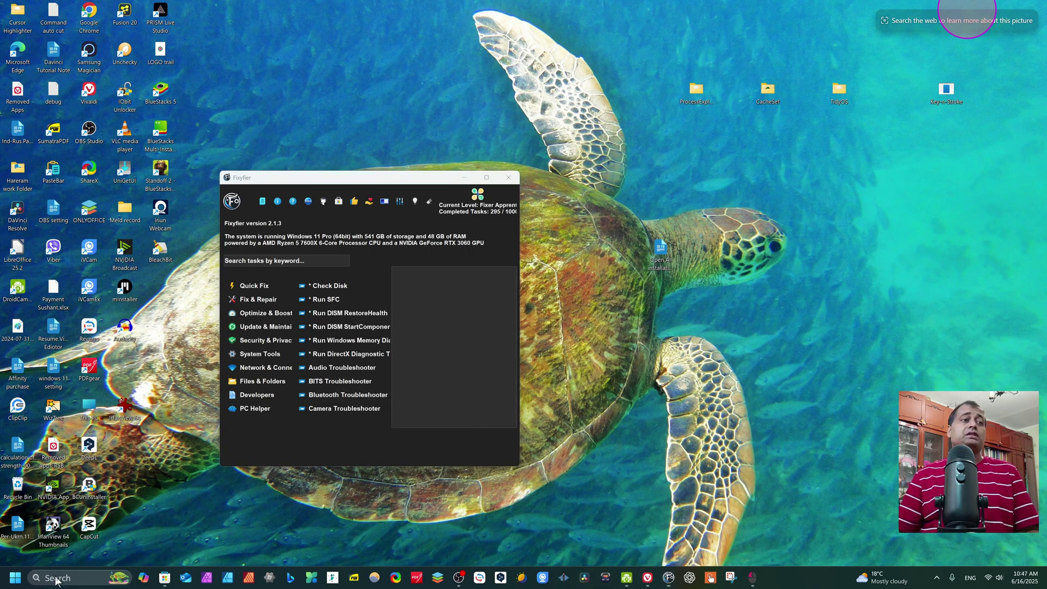
text(fixyfier)
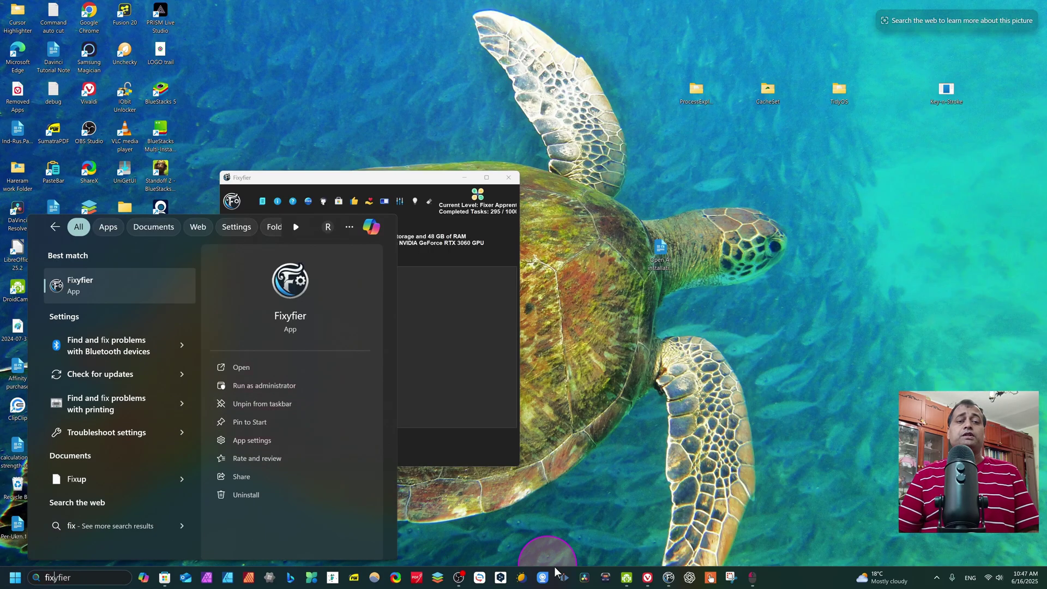
click(600, 423)
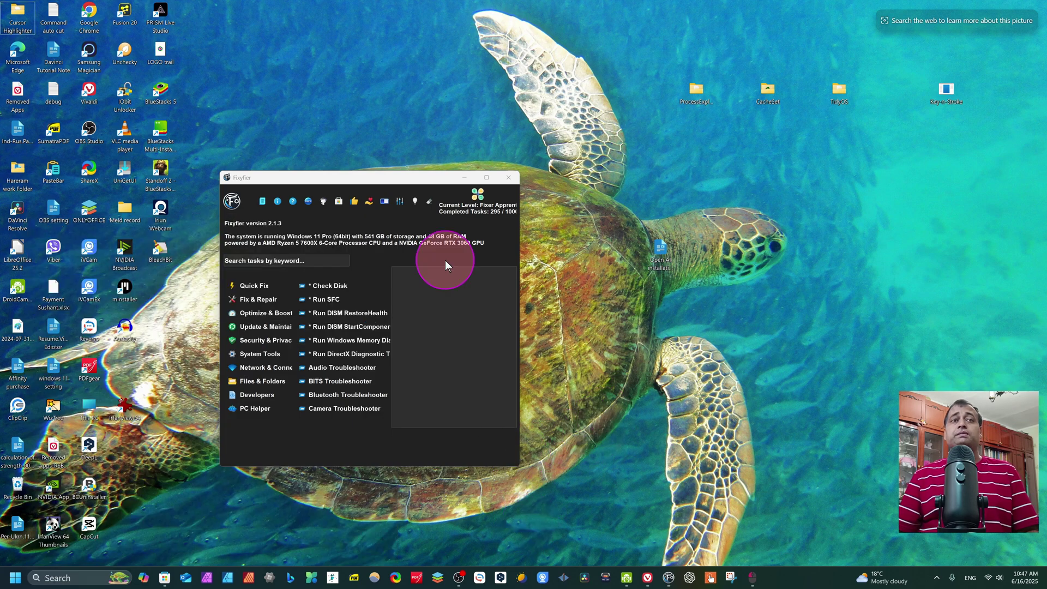
Move the Fixyfier window higher and enlarge it downward and to the left
drag(356, 178, 388, 89)
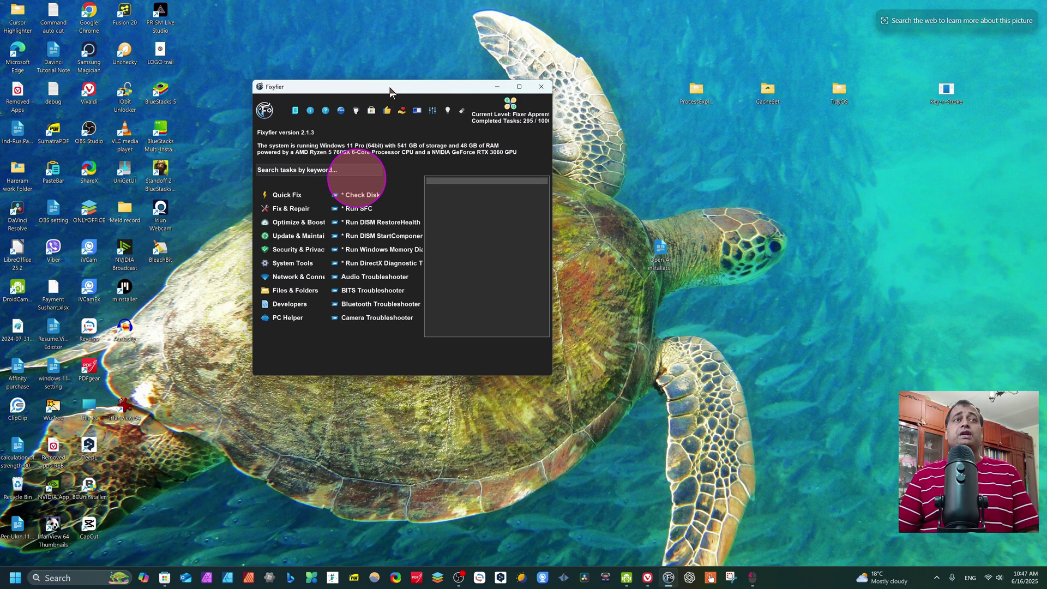
drag(407, 376, 405, 488)
drag(249, 197, 96, 196)
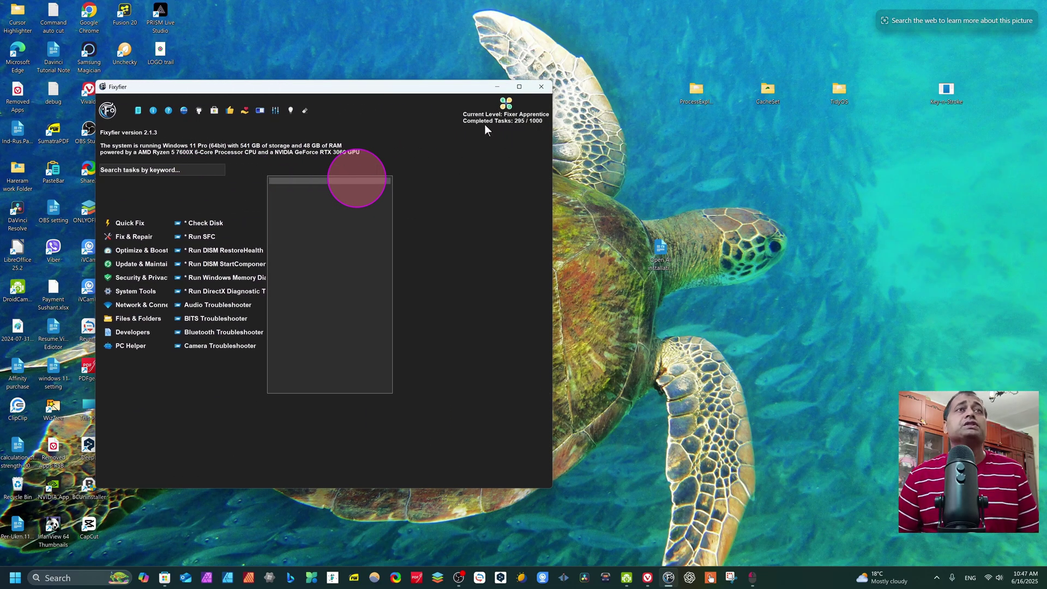
click(166, 112)
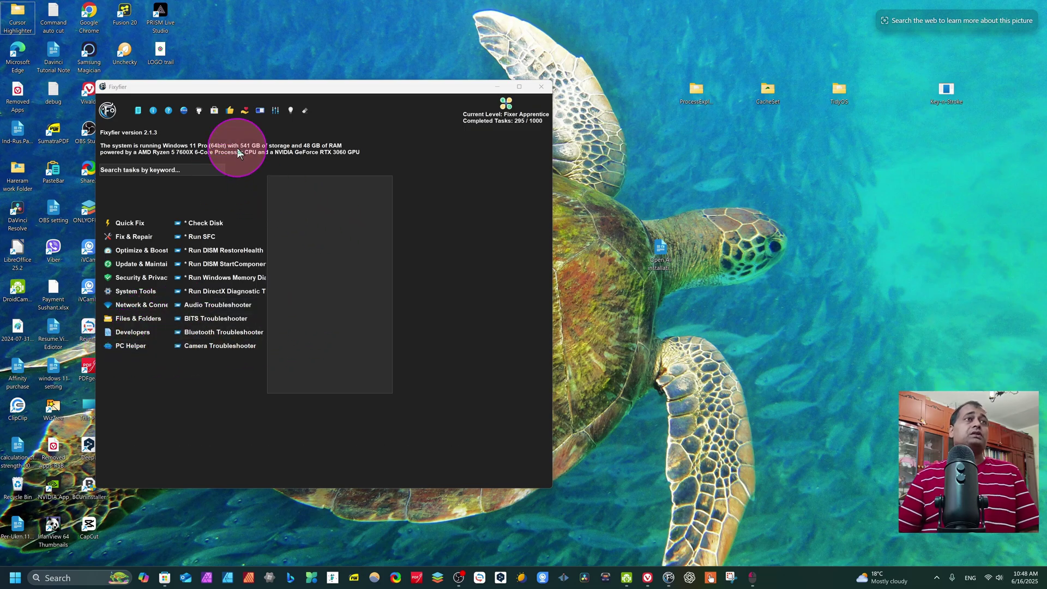
View and close the license agreement, then move the window toward the screen centre
click(137, 113)
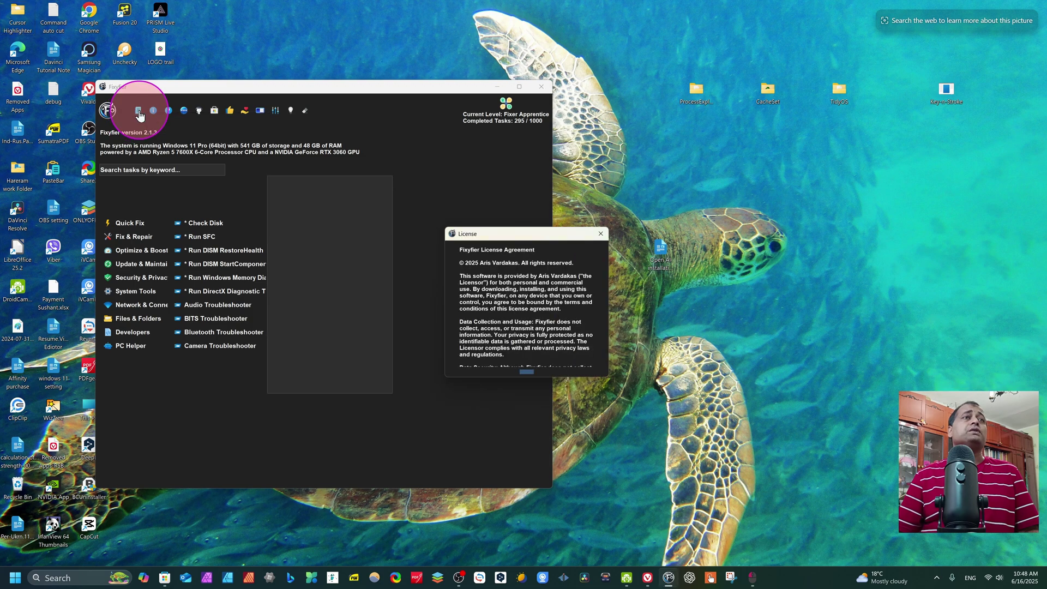
click(600, 233)
drag(171, 87, 263, 113)
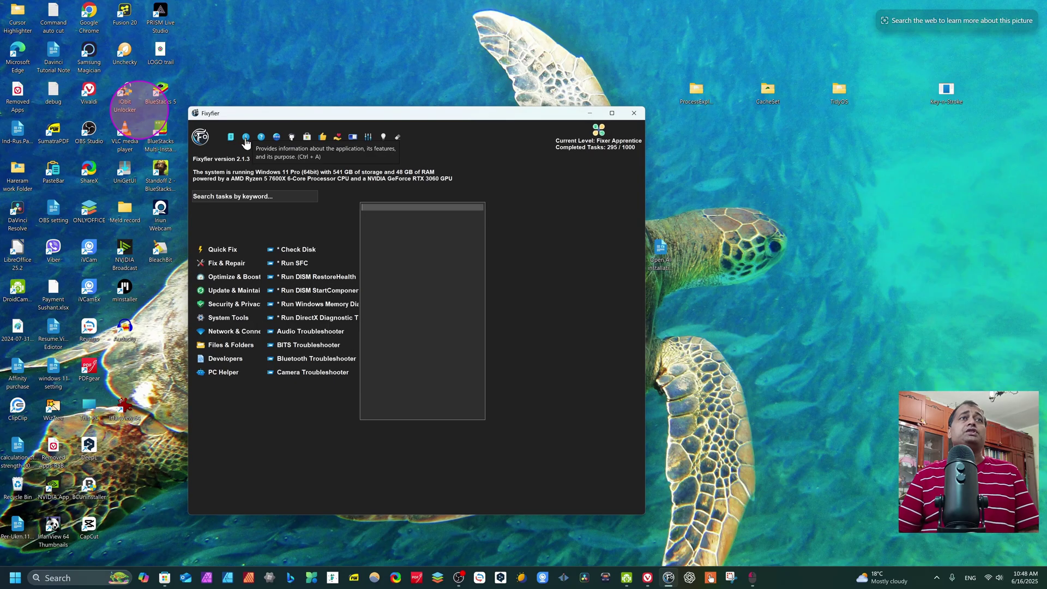
Read the About description at full length, then close it
click(245, 139)
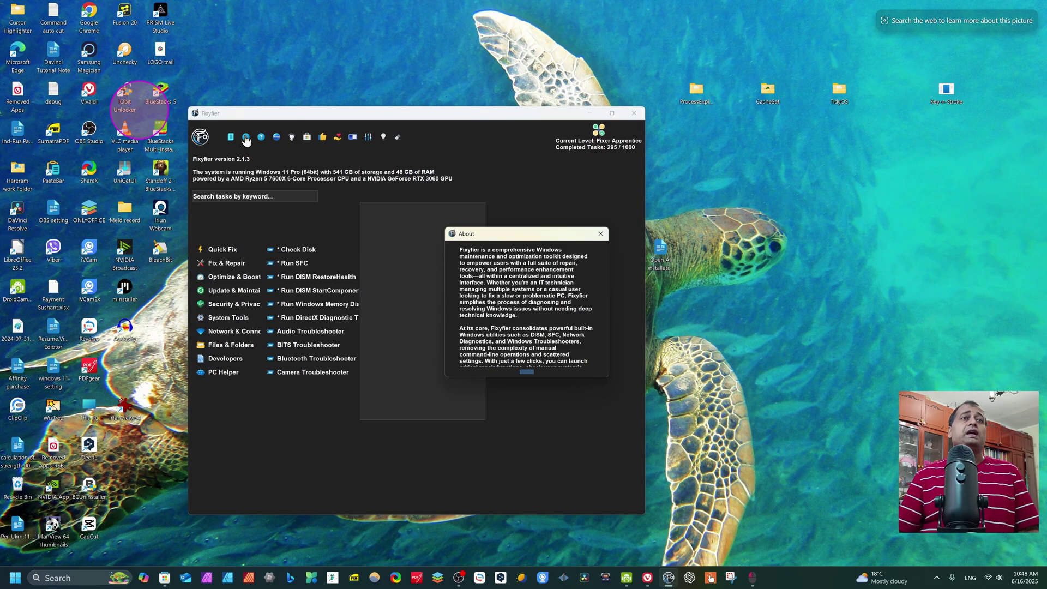
drag(556, 378, 558, 557)
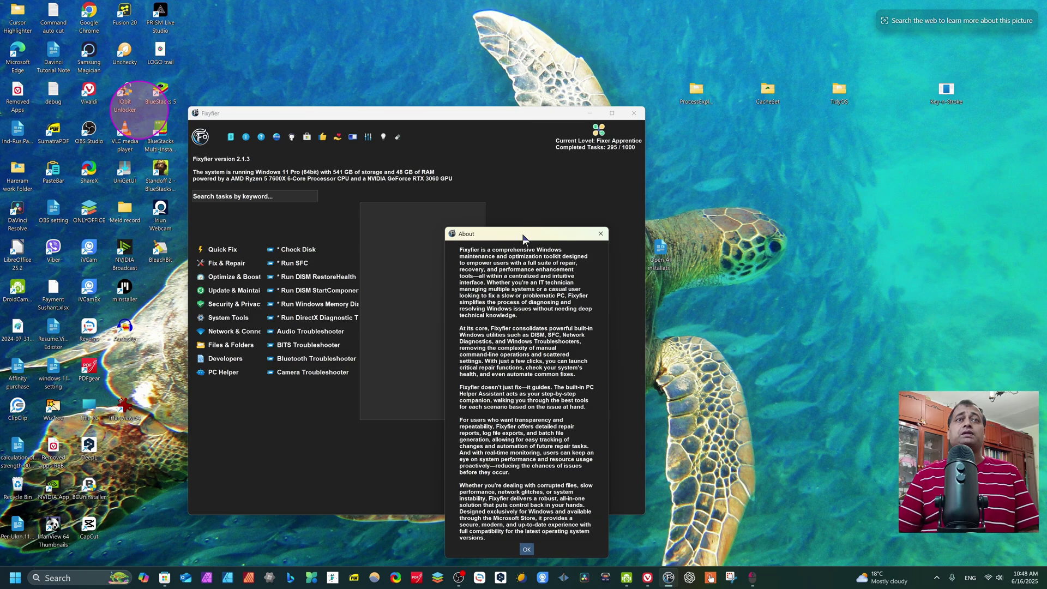
drag(530, 227, 527, 138)
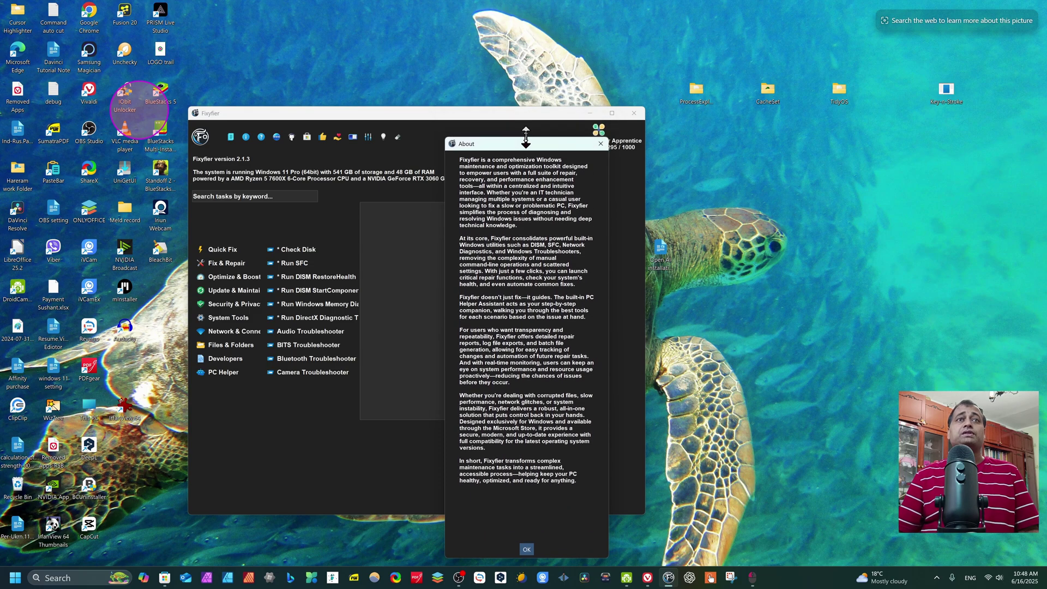
click(602, 145)
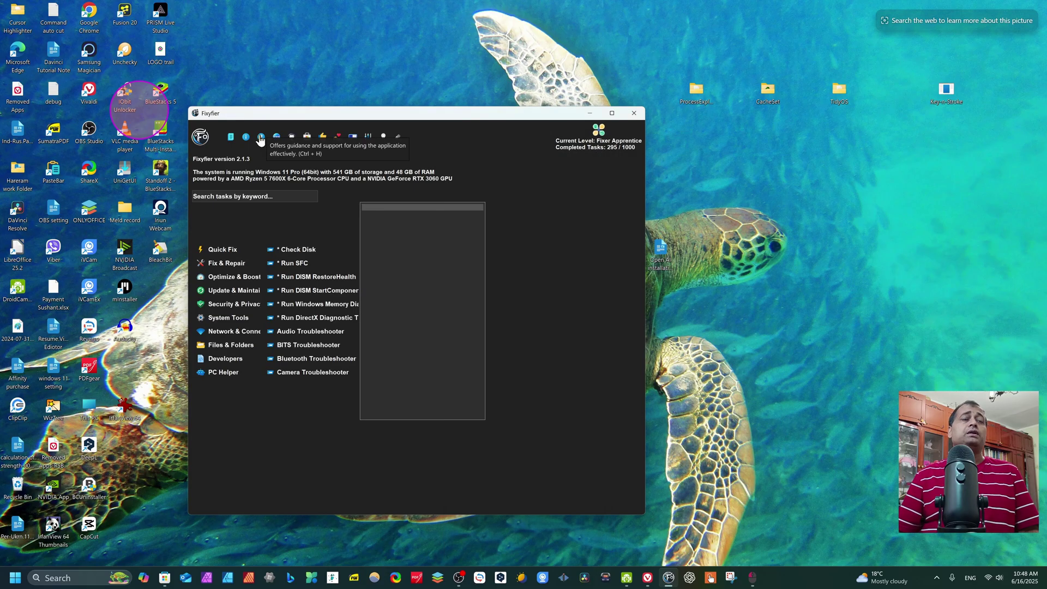
Read through the enlarged Help guide, then close it
click(260, 137)
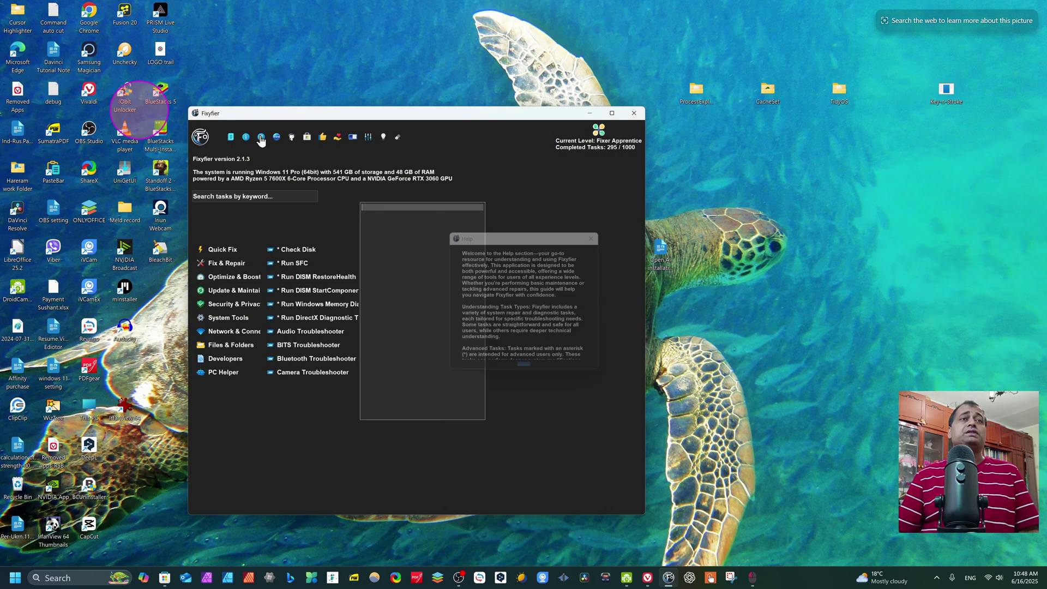
drag(549, 379, 549, 551)
drag(533, 228, 535, 26)
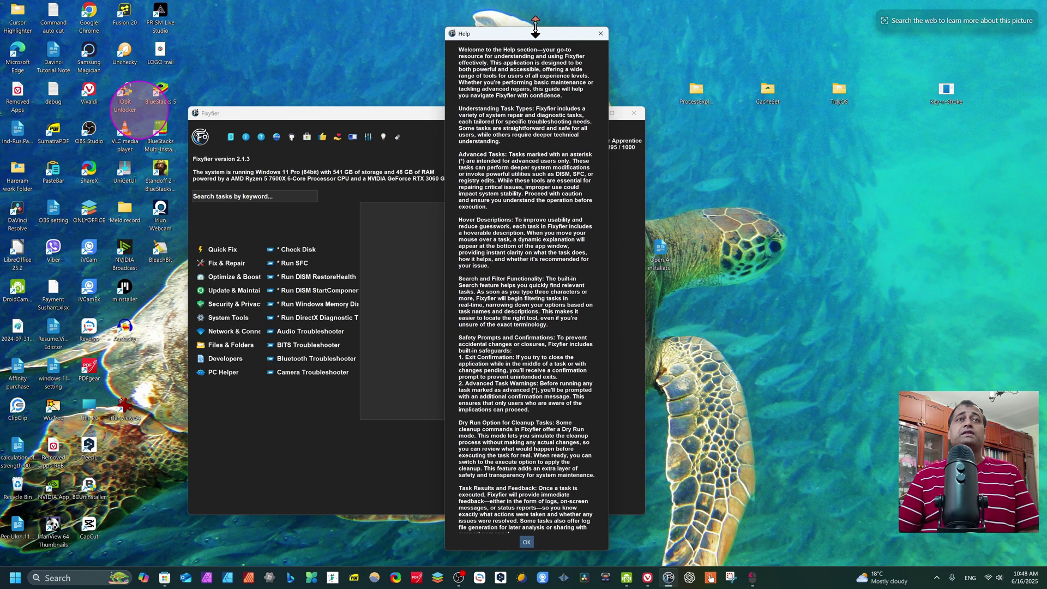
scroll(518, 366, down, 3)
scroll(512, 326, up, 3)
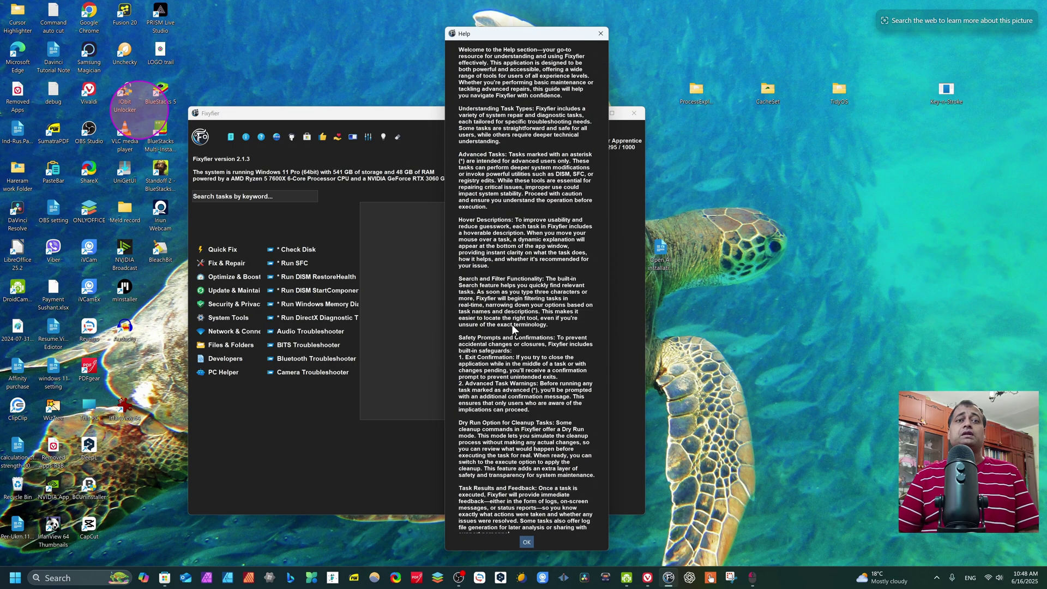
click(600, 33)
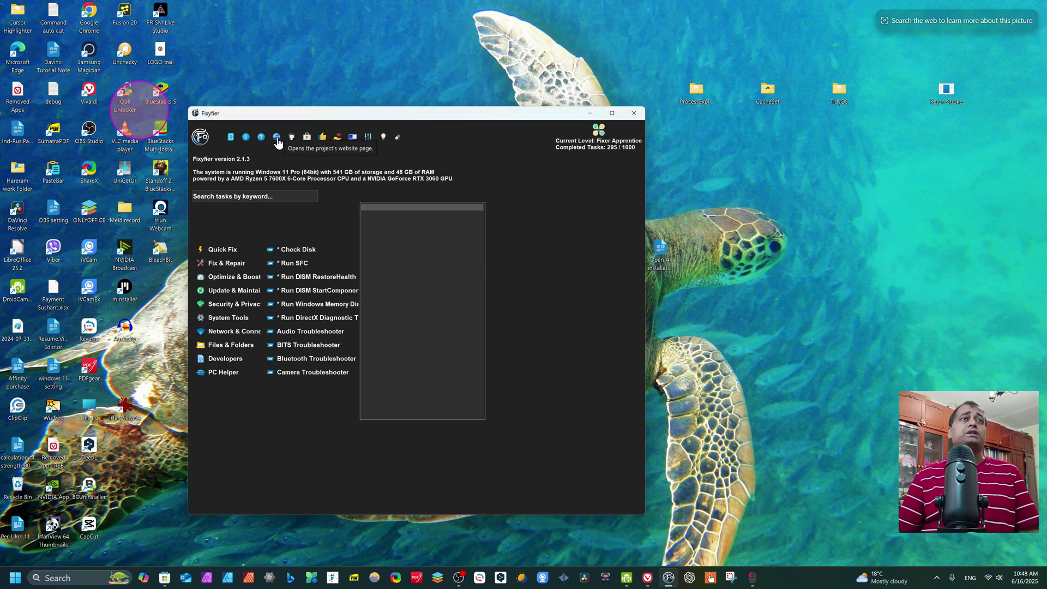
Open the project's website in Vivaldi, scroll through it, then minimize the browser
click(276, 138)
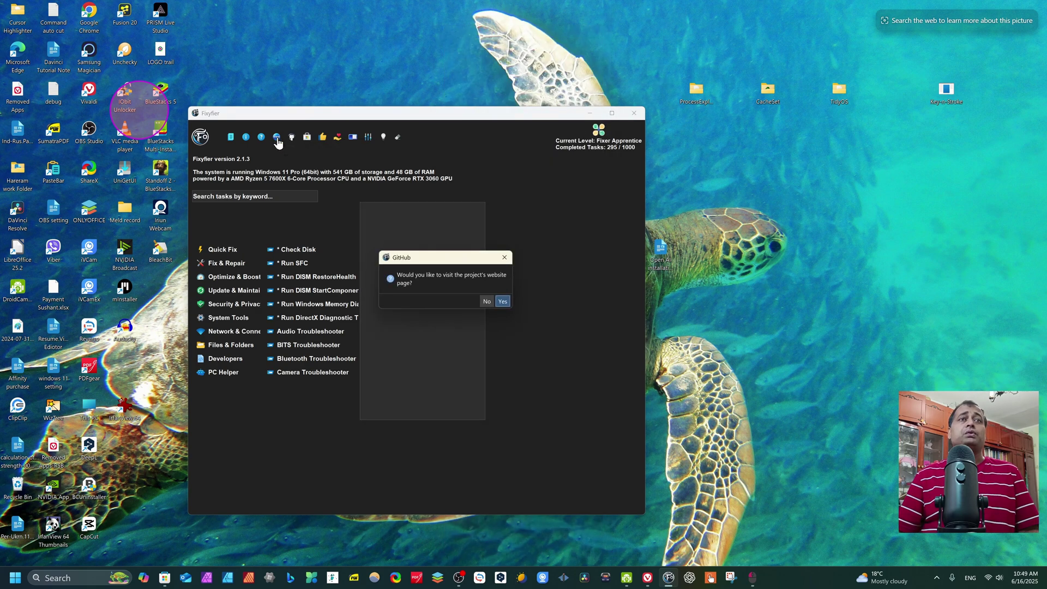
click(502, 302)
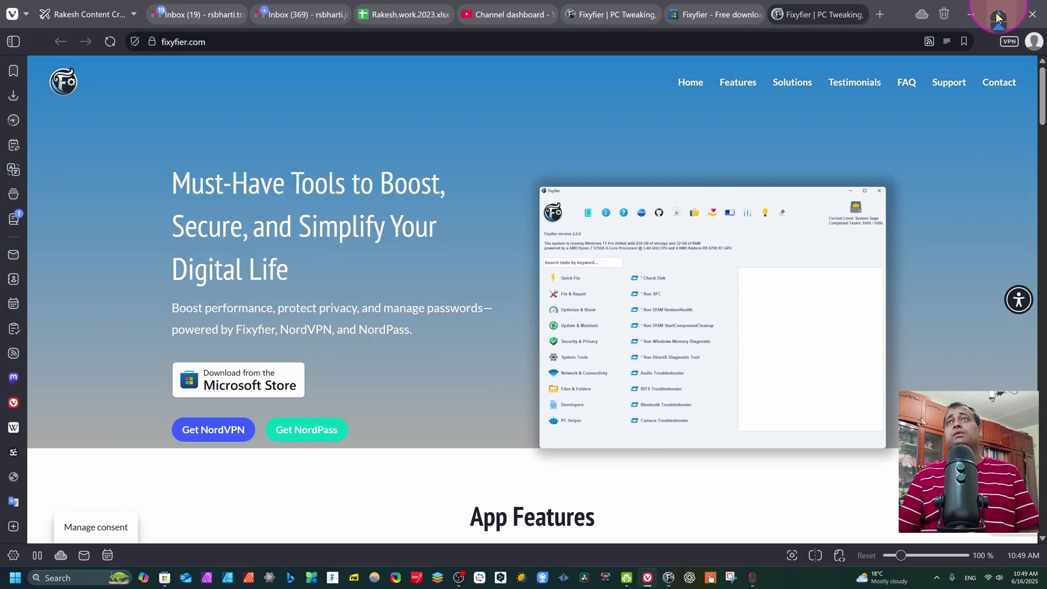
scroll(575, 264, down, 10)
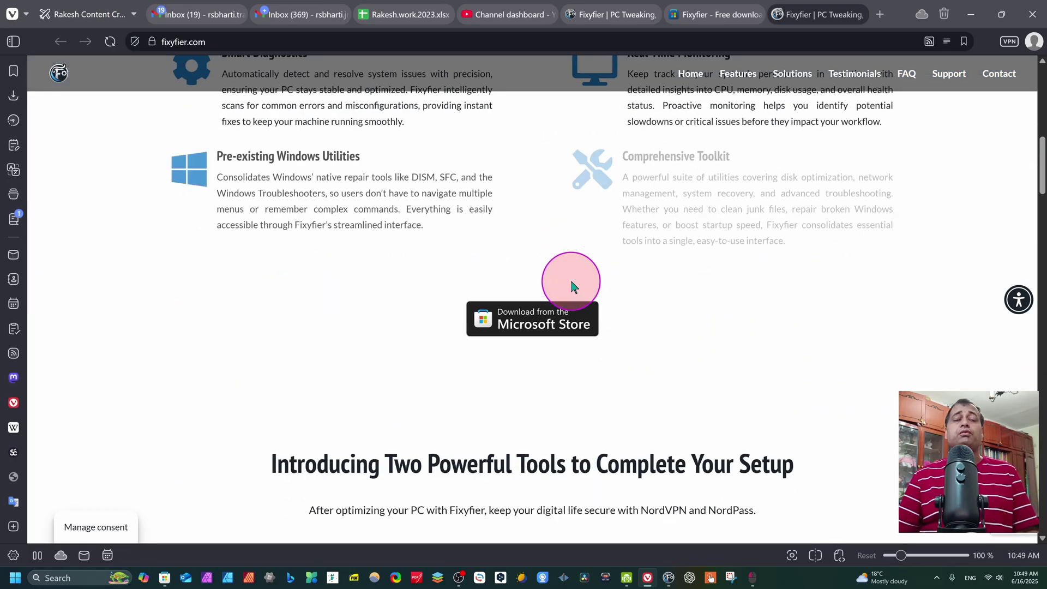
scroll(570, 285, down, 2)
click(971, 15)
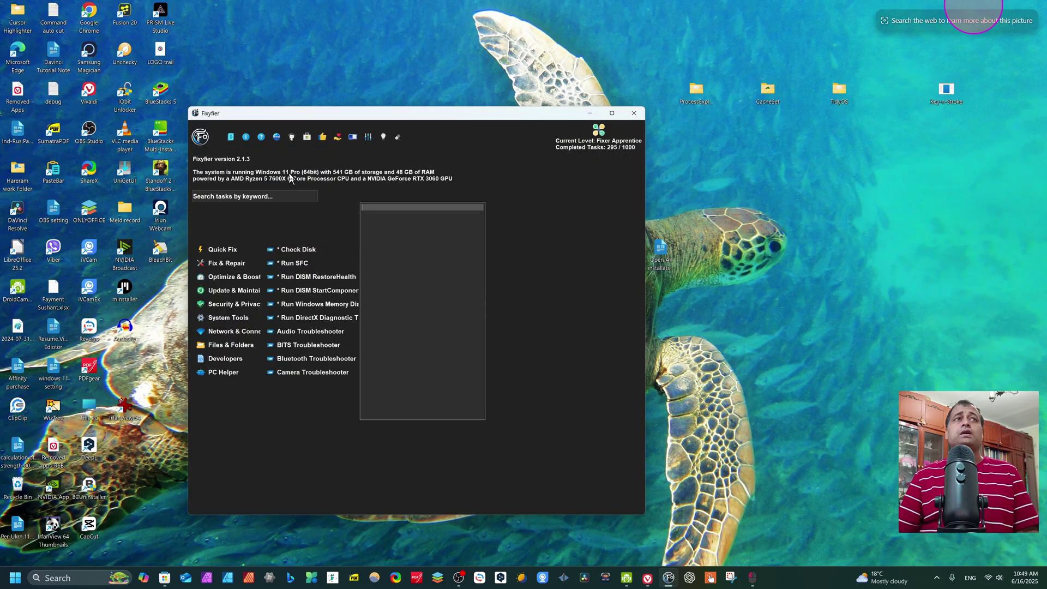
Open Fixyfier's Microsoft Store web page in Vivaldi, then minimize the browser
click(307, 138)
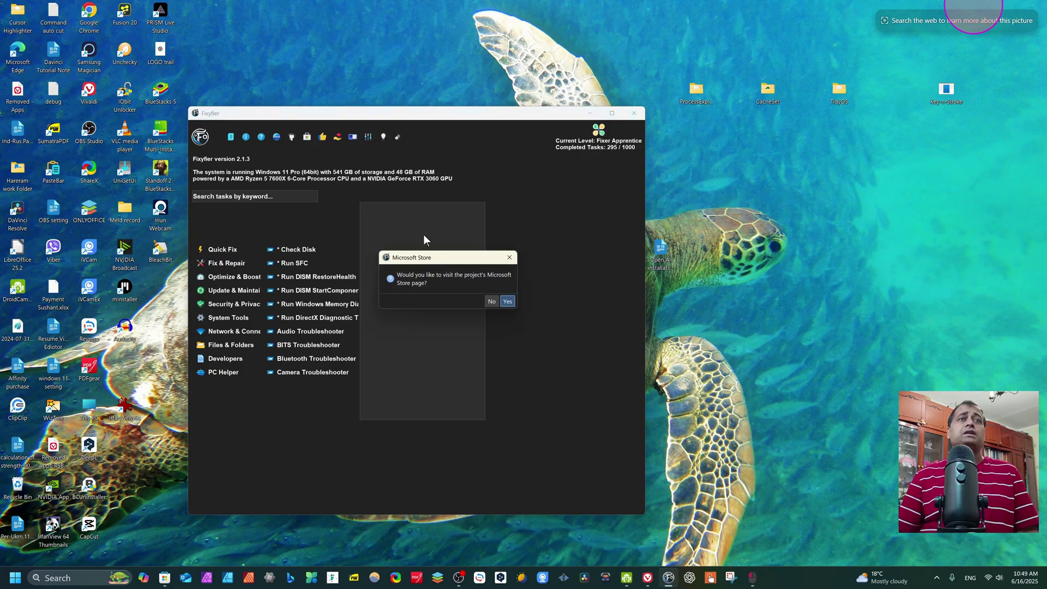
click(505, 302)
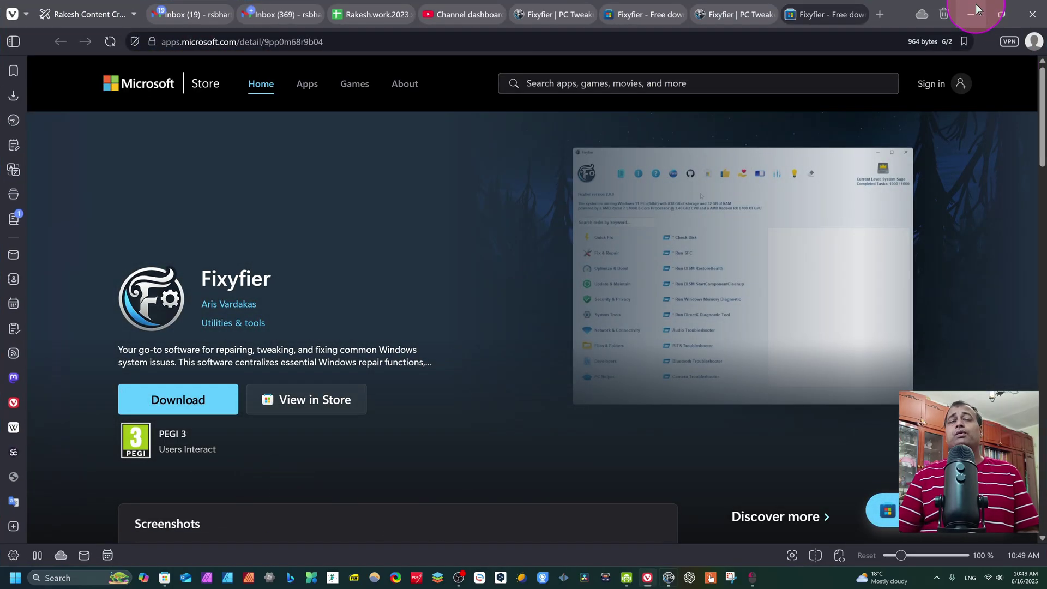
click(973, 7)
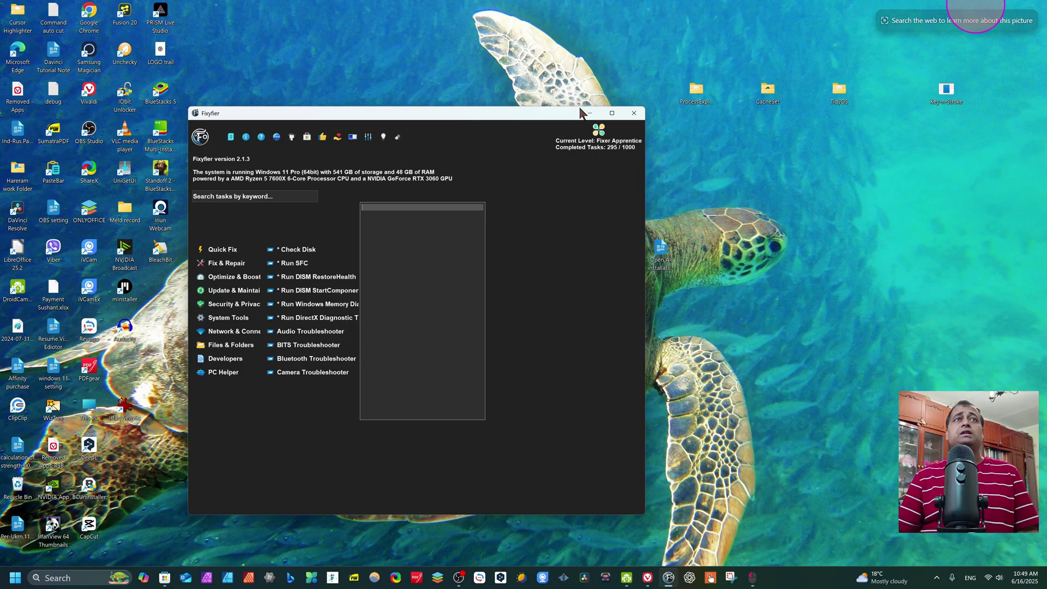
Look over Fixyfier's Store app listing and the donation options, closing each
click(321, 137)
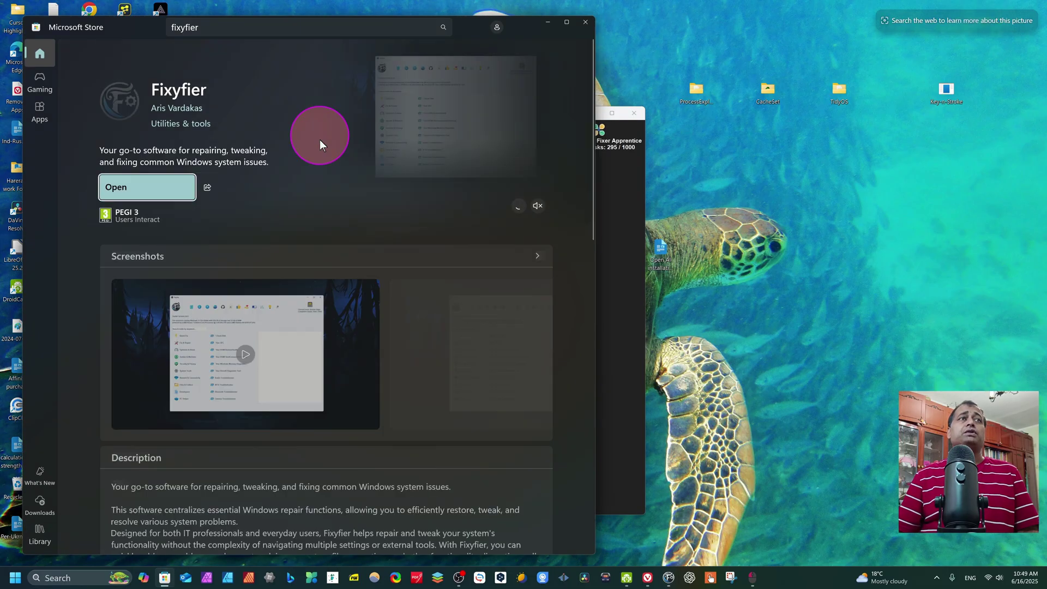
click(583, 22)
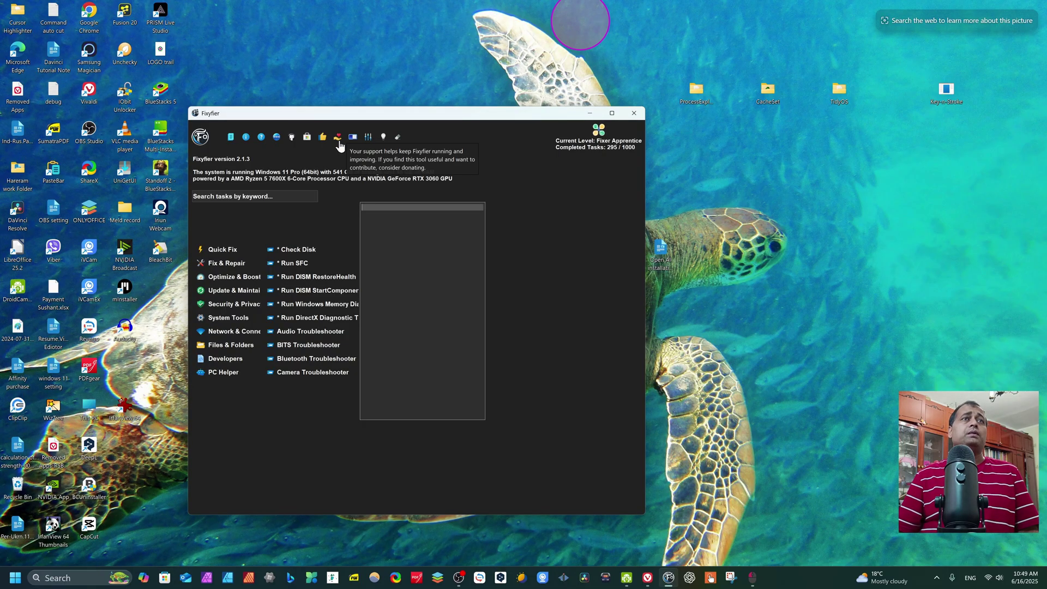
click(340, 140)
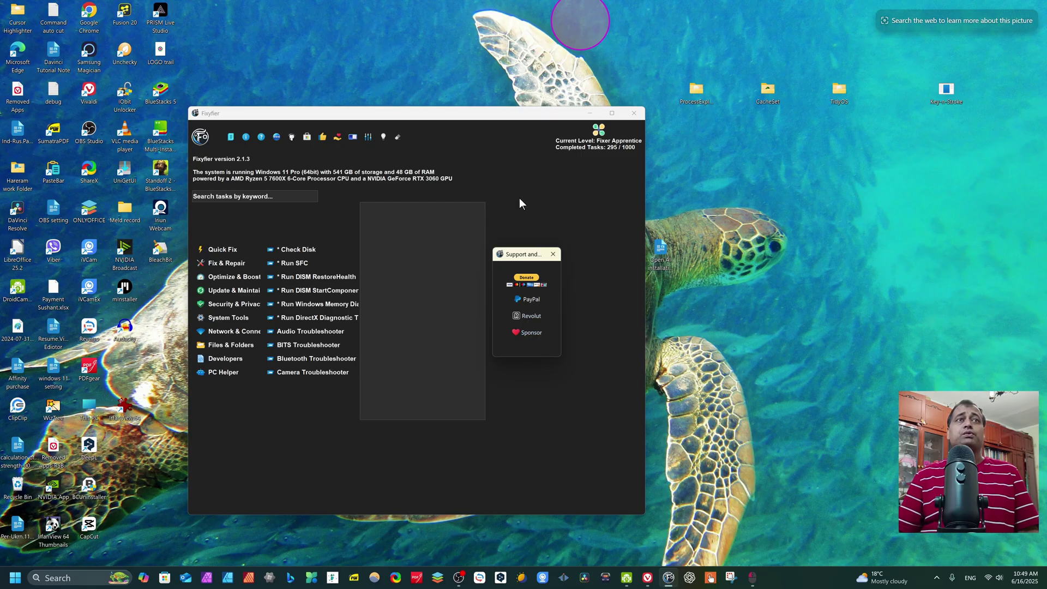
click(532, 230)
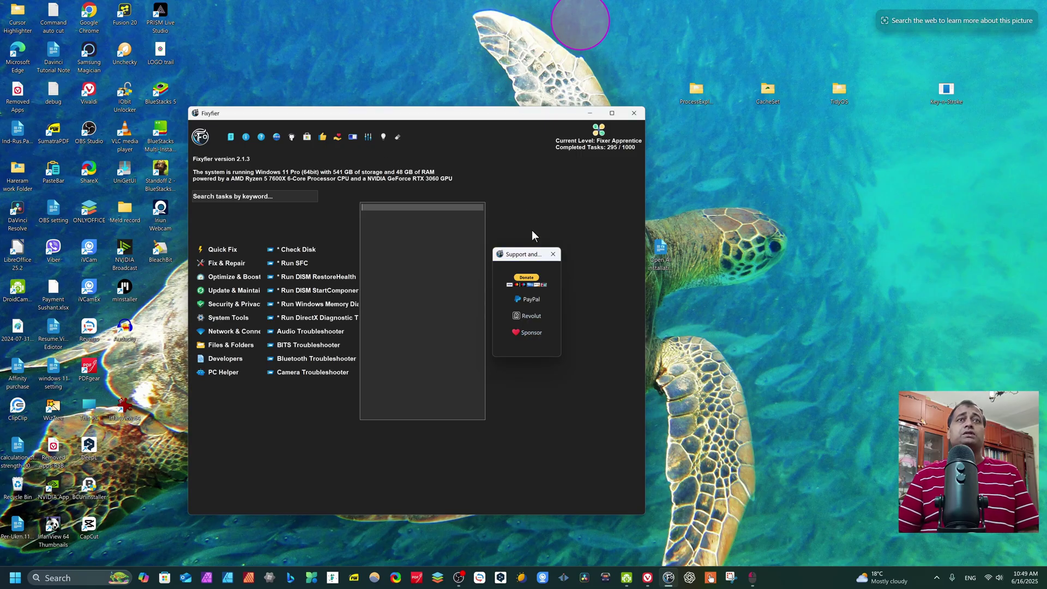
Toggle the exit-confirmation and advanced task prompts, then view and close Monitoring Adjustment
click(352, 139)
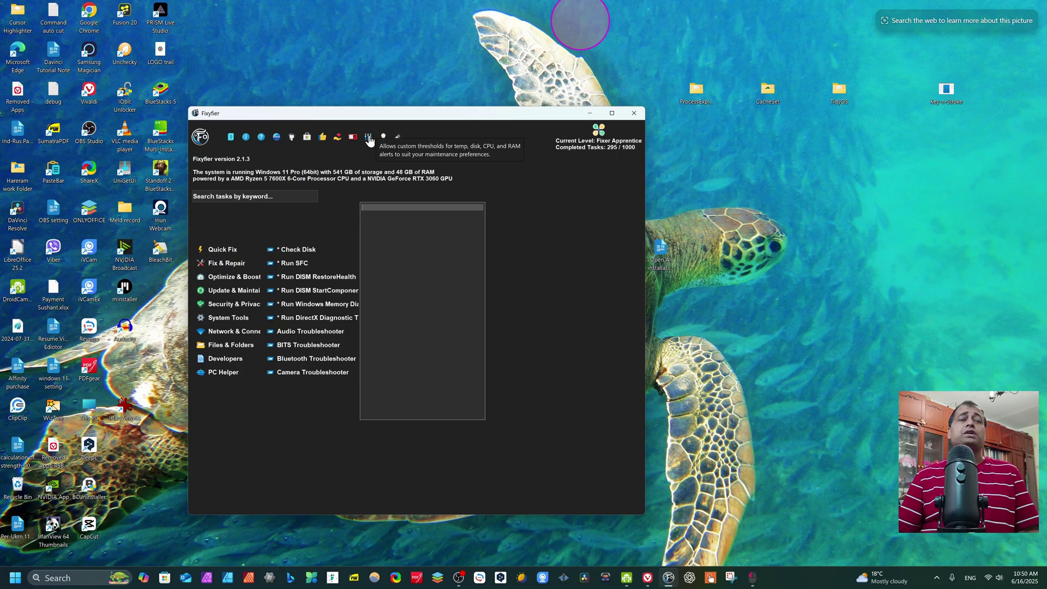
click(368, 138)
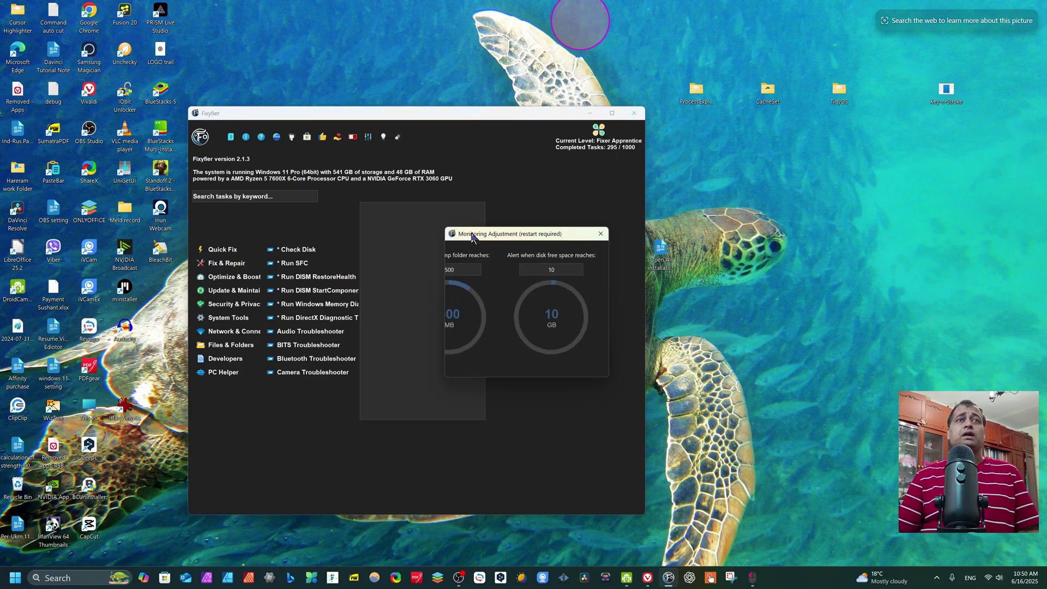
click(442, 280)
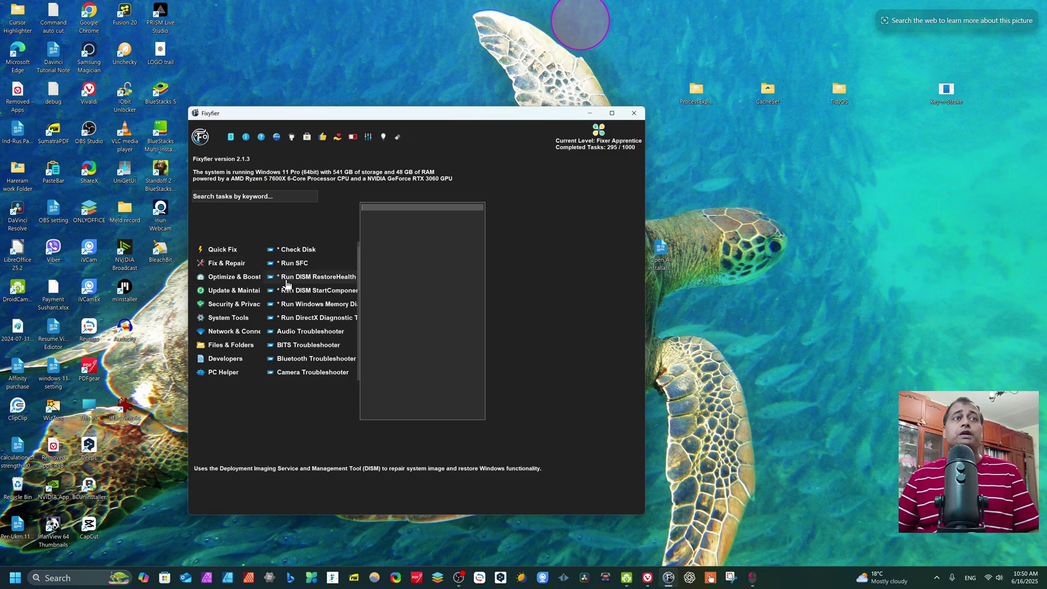
Run Disk Cleanup on drive C:, accept the listed files, and confirm permanent deletion
click(243, 252)
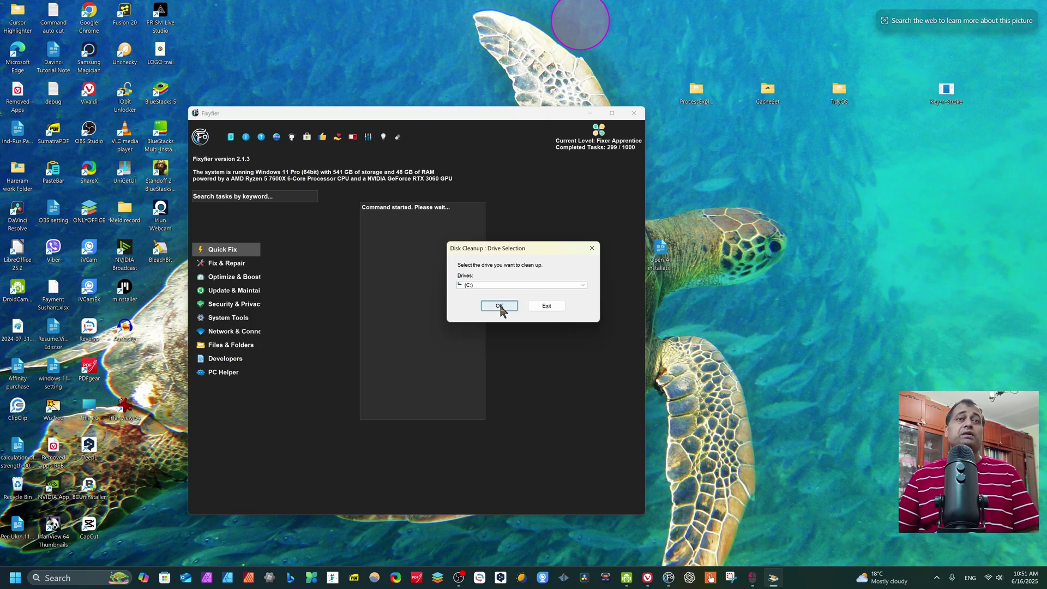
click(584, 284)
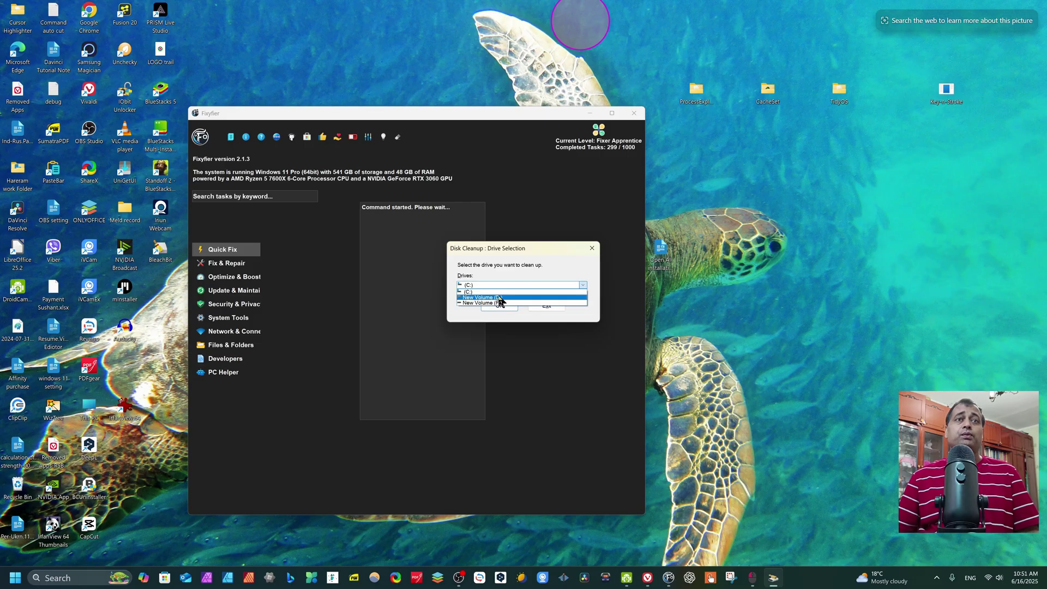
click(555, 259)
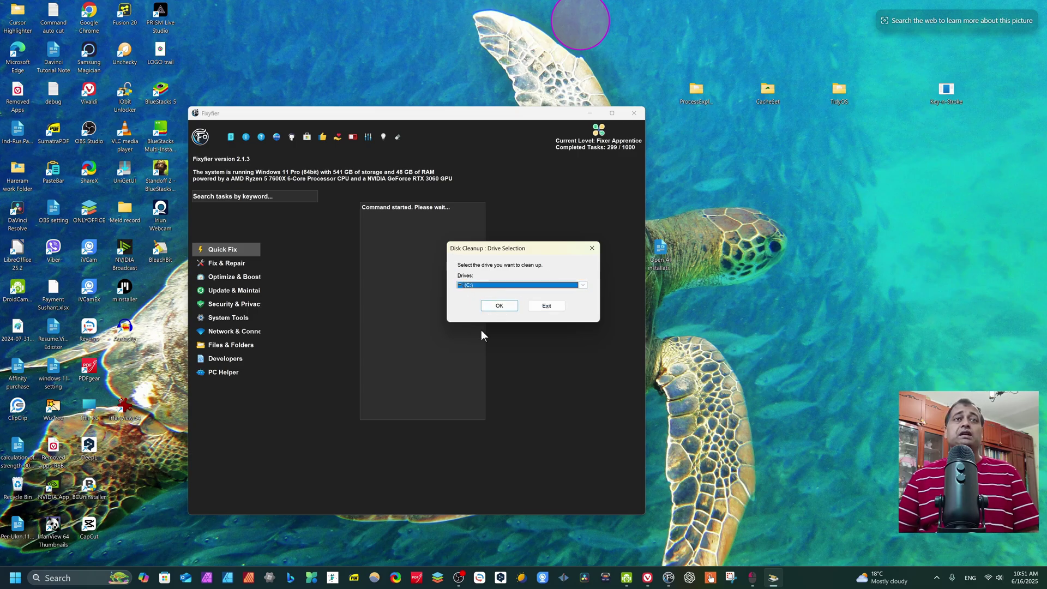
click(493, 306)
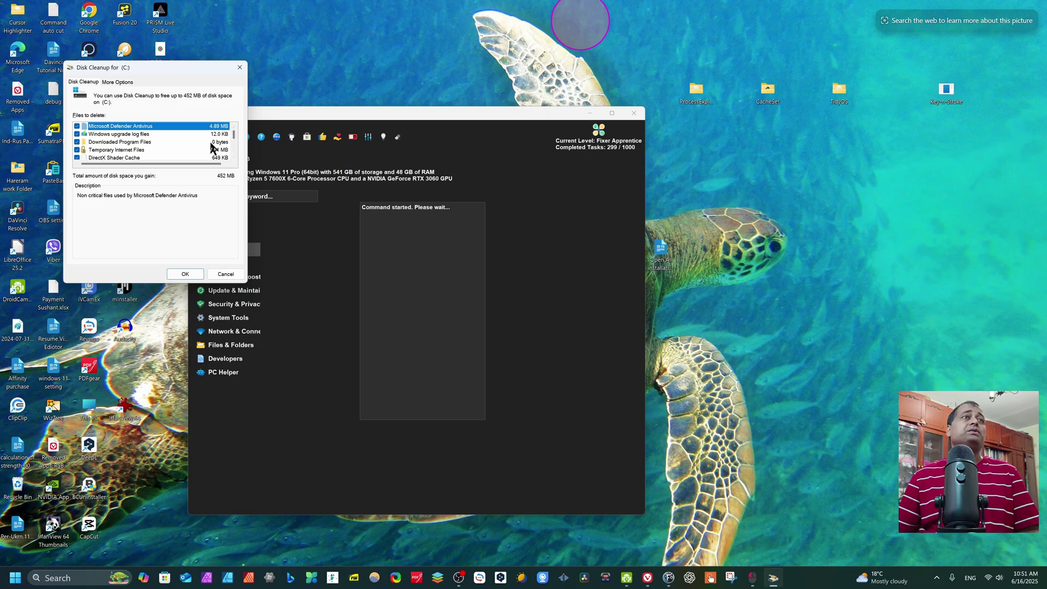
scroll(196, 150, down, 3)
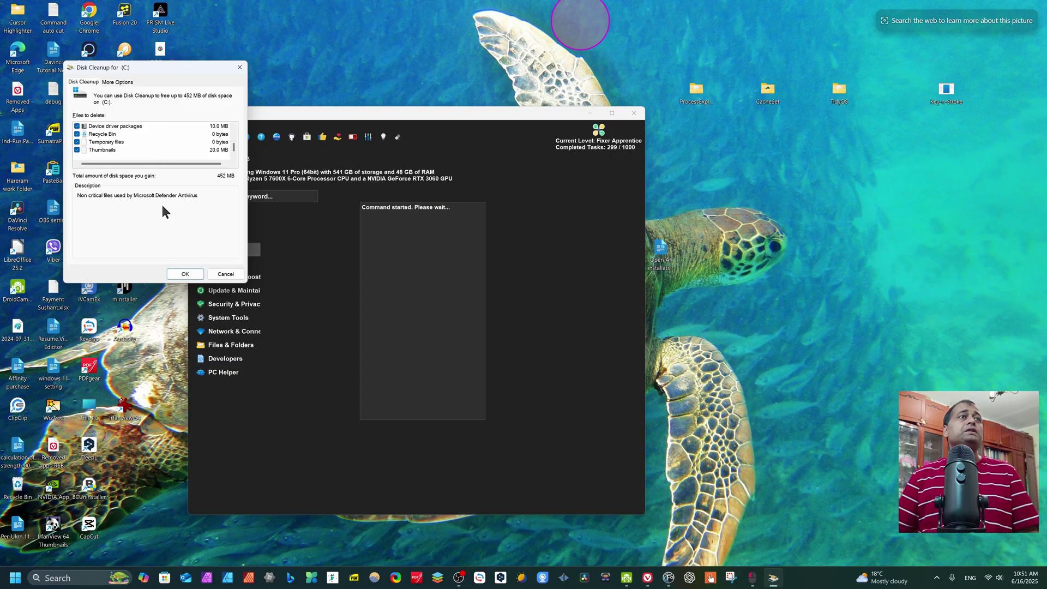
click(184, 277)
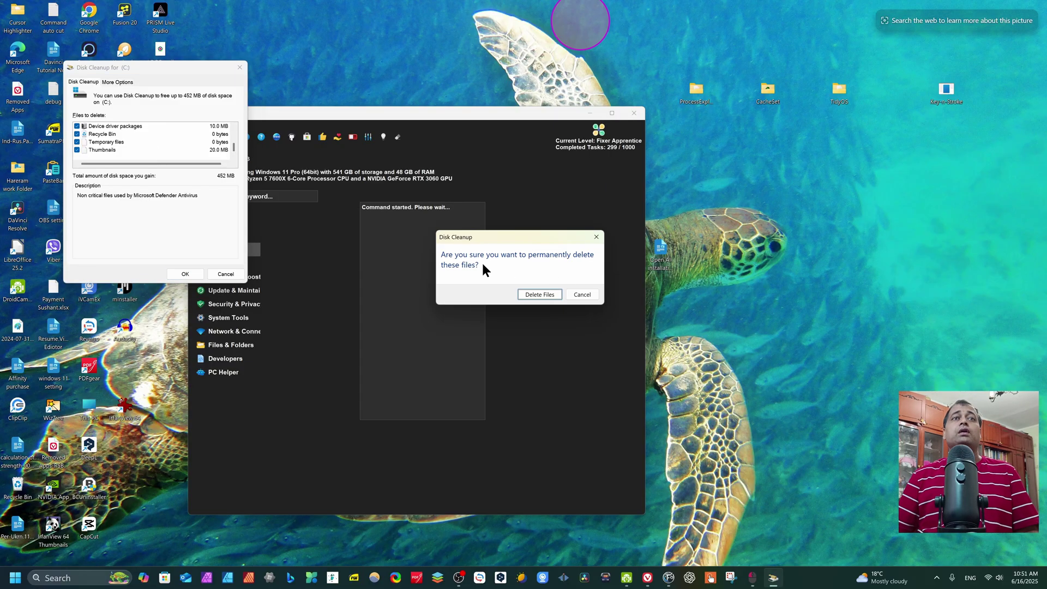
click(540, 295)
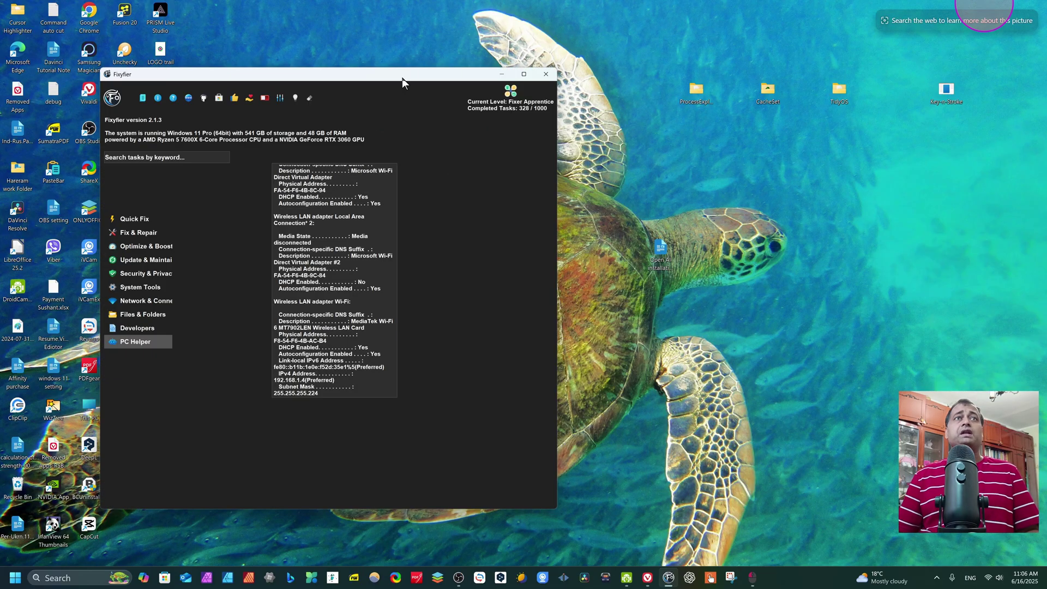
Wait for 'Command finished successfully' from the cleanup, then show the Fix & Repair tasks
drag(401, 77, 498, 76)
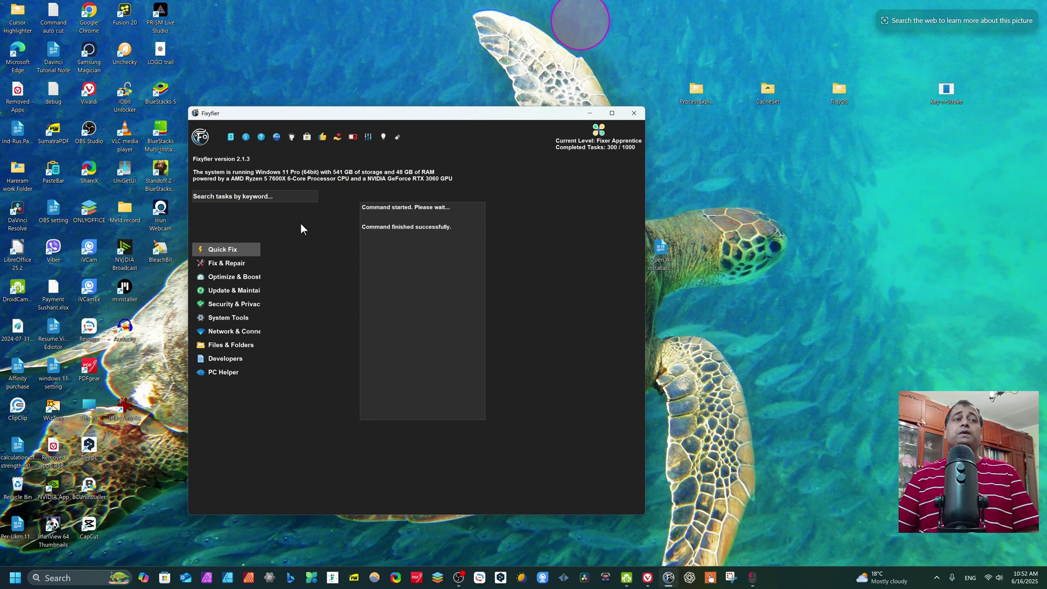
click(229, 266)
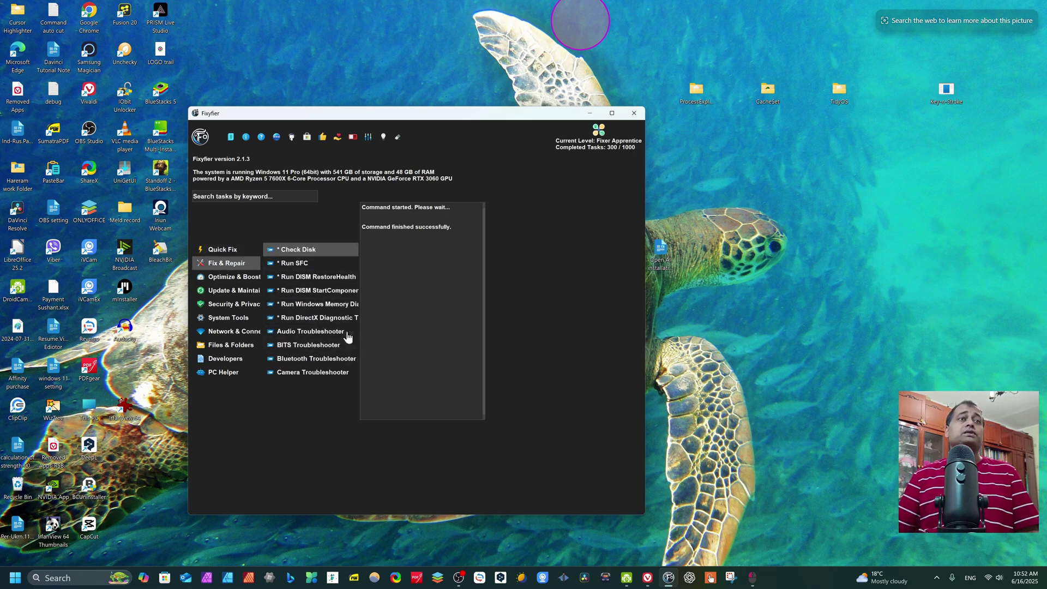
Run the Audio, Bluetooth and Camera troubleshooters, dismissing each support-link prompt, then start SFC
click(327, 332)
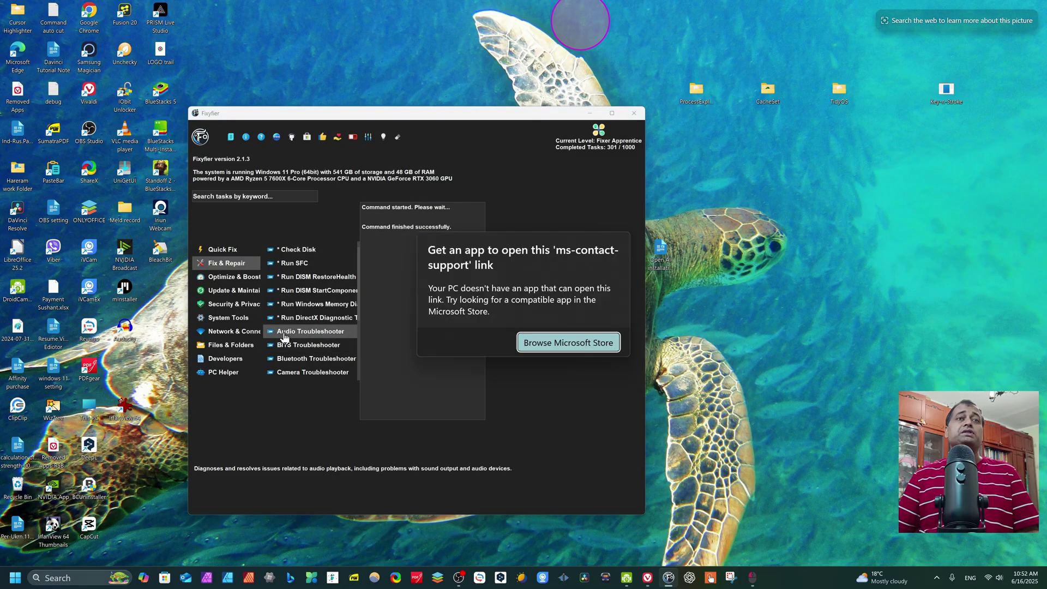
click(535, 194)
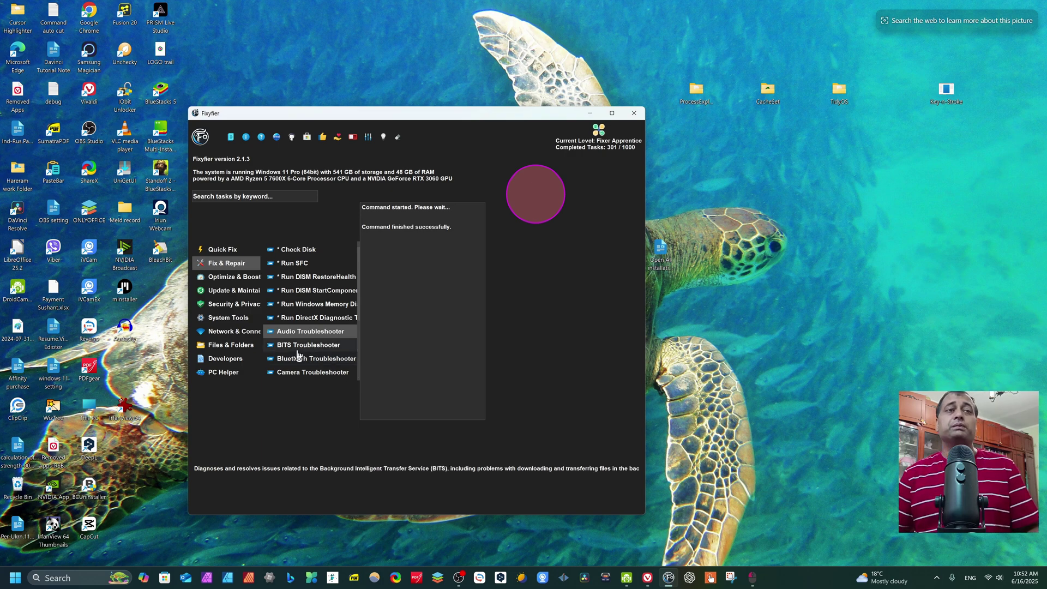
click(281, 358)
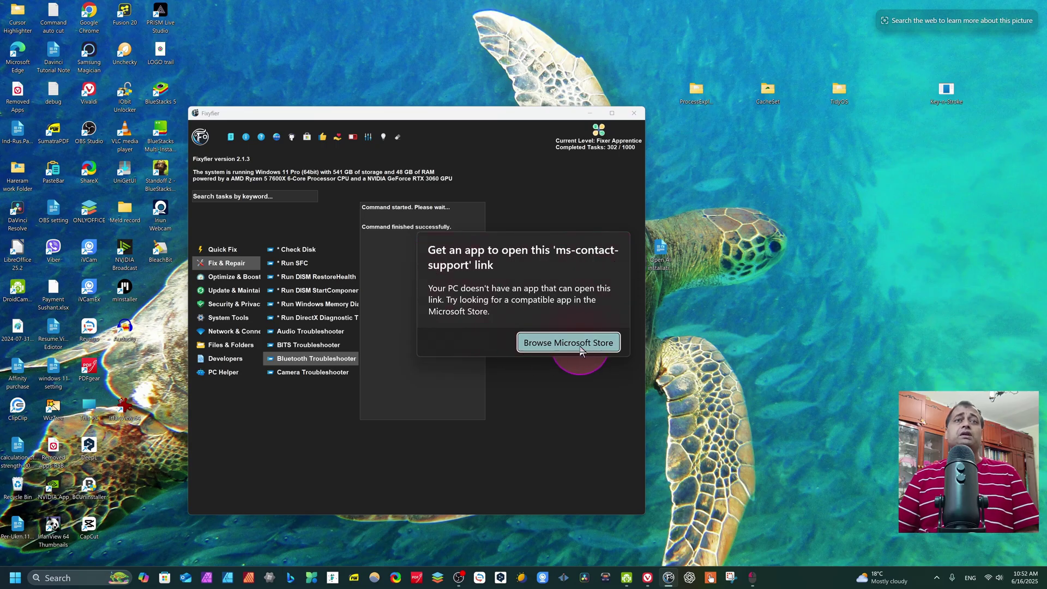
click(548, 343)
click(571, 22)
click(335, 376)
click(557, 196)
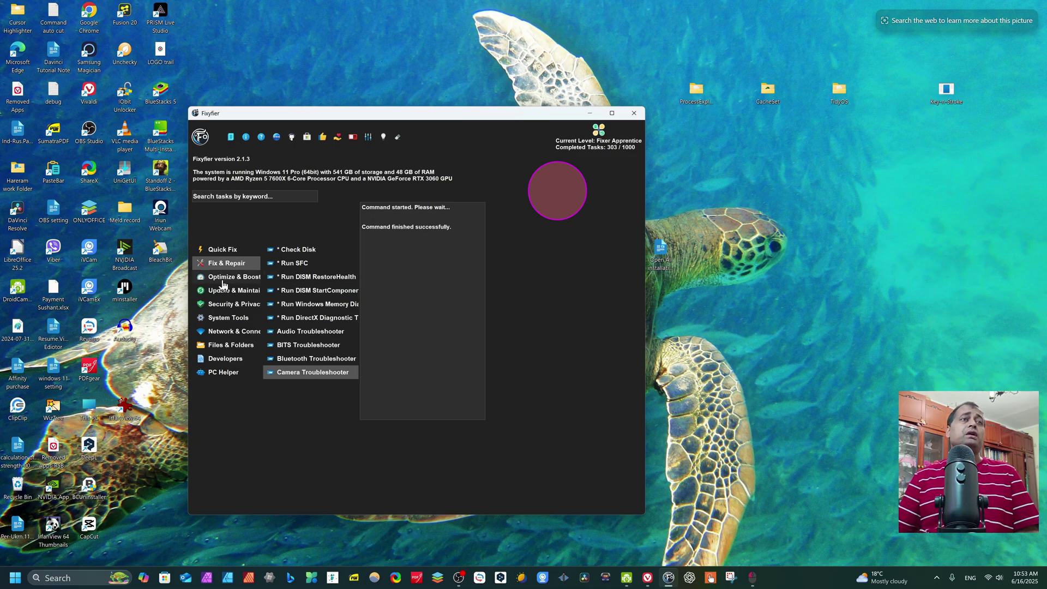
click(300, 269)
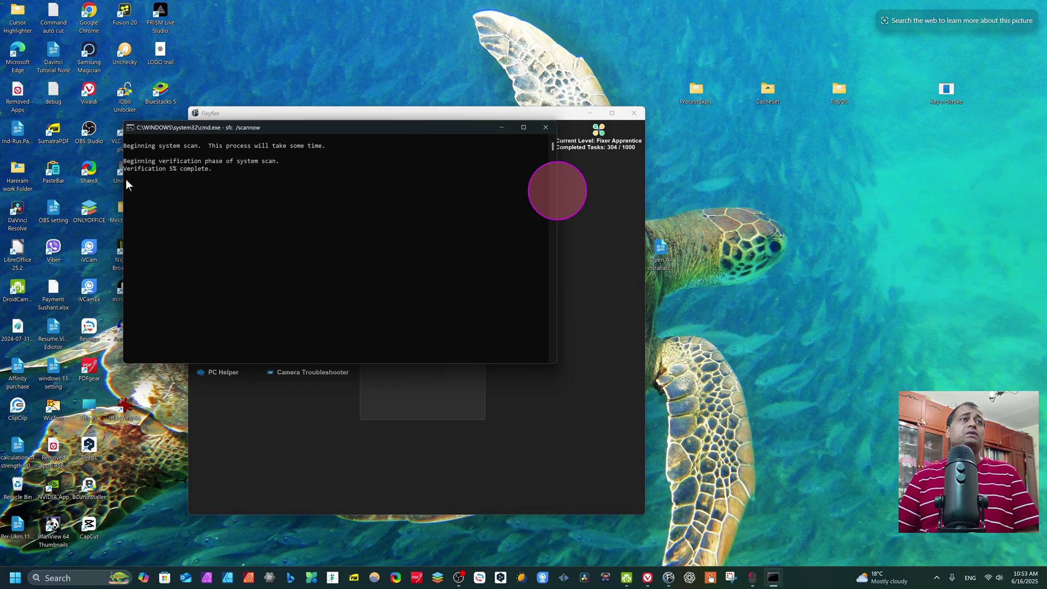
Close the SFC console once it reports no integrity violations, then show Optimize & Boost
drag(348, 132, 385, 310)
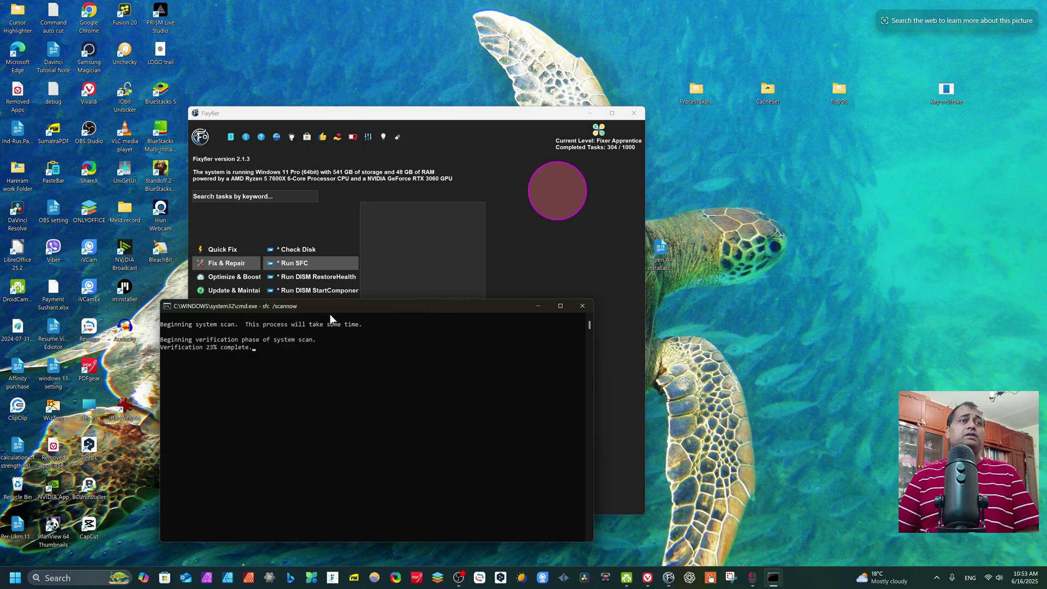
drag(351, 304, 366, 334)
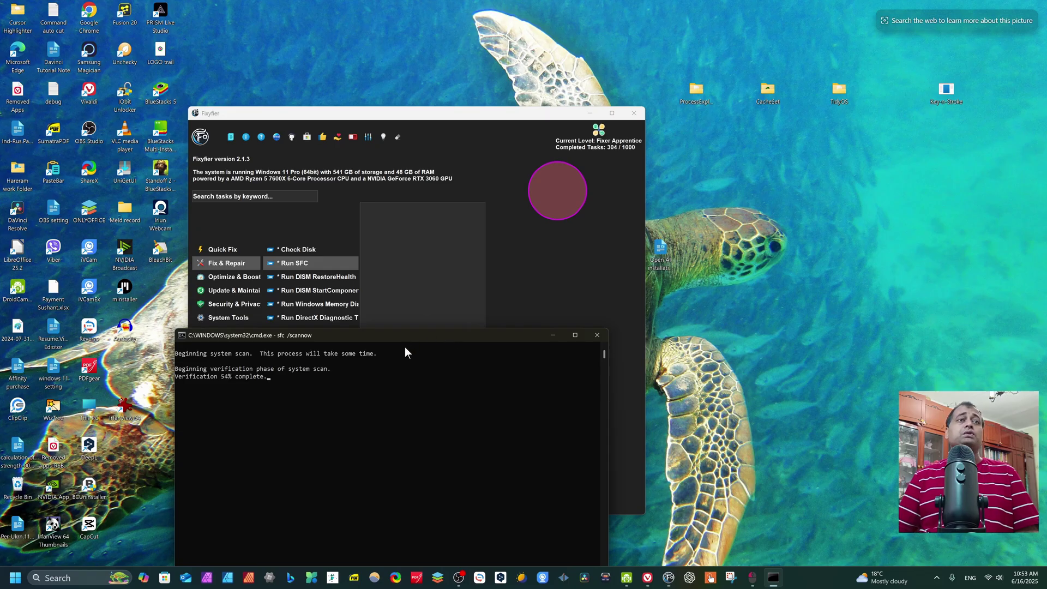
drag(389, 336, 389, 297)
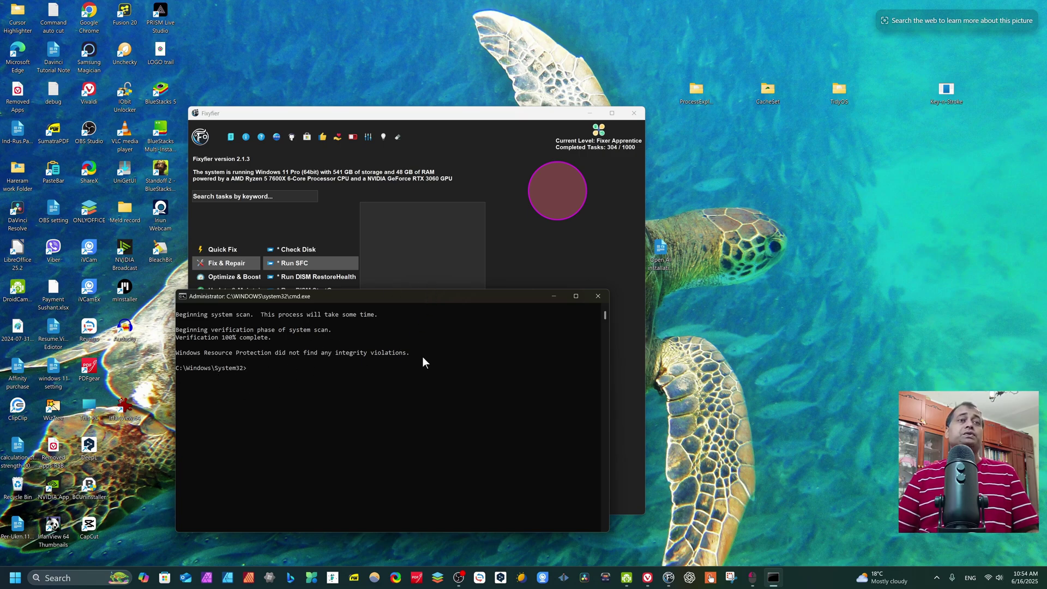
click(597, 296)
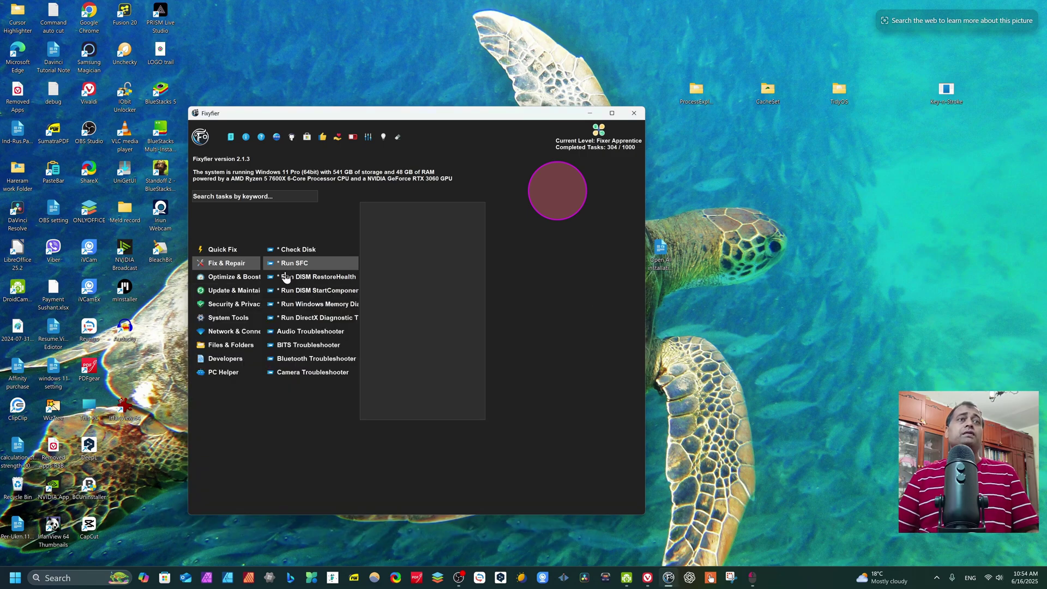
click(234, 278)
mouse_move(334, 258)
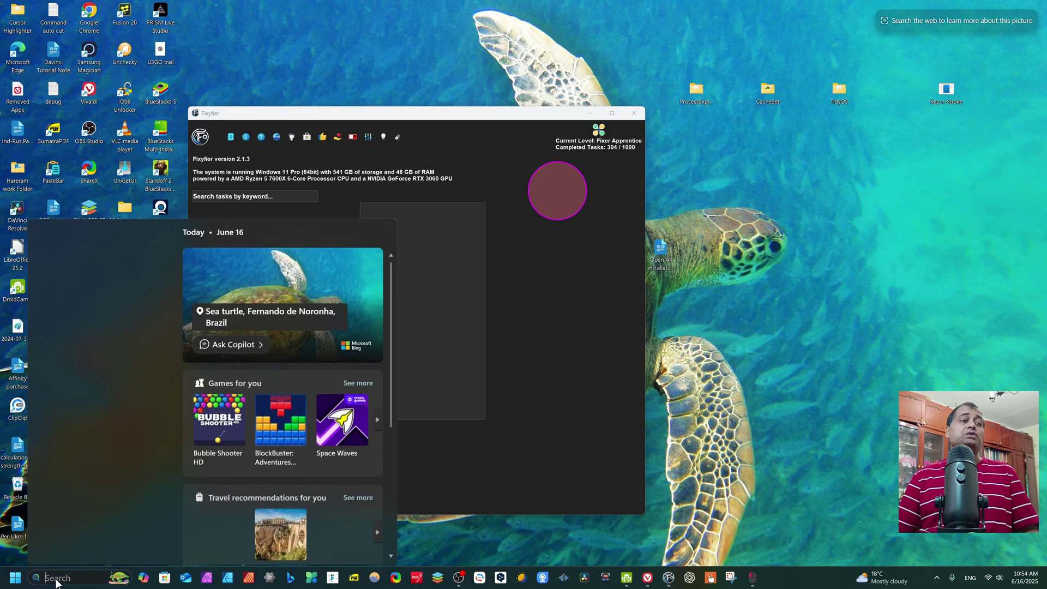
key(super+r)
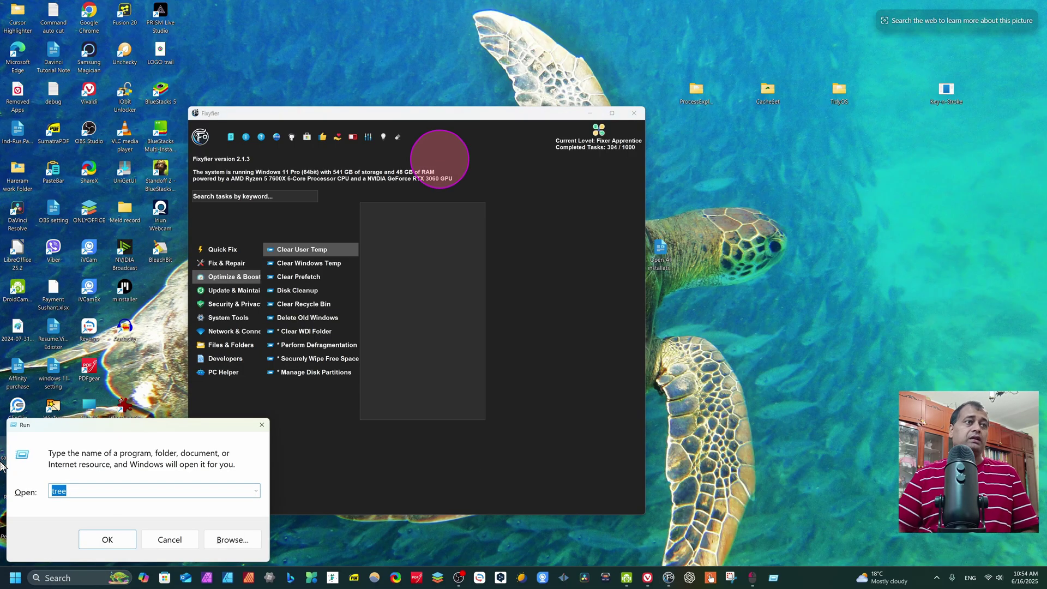
click(255, 492)
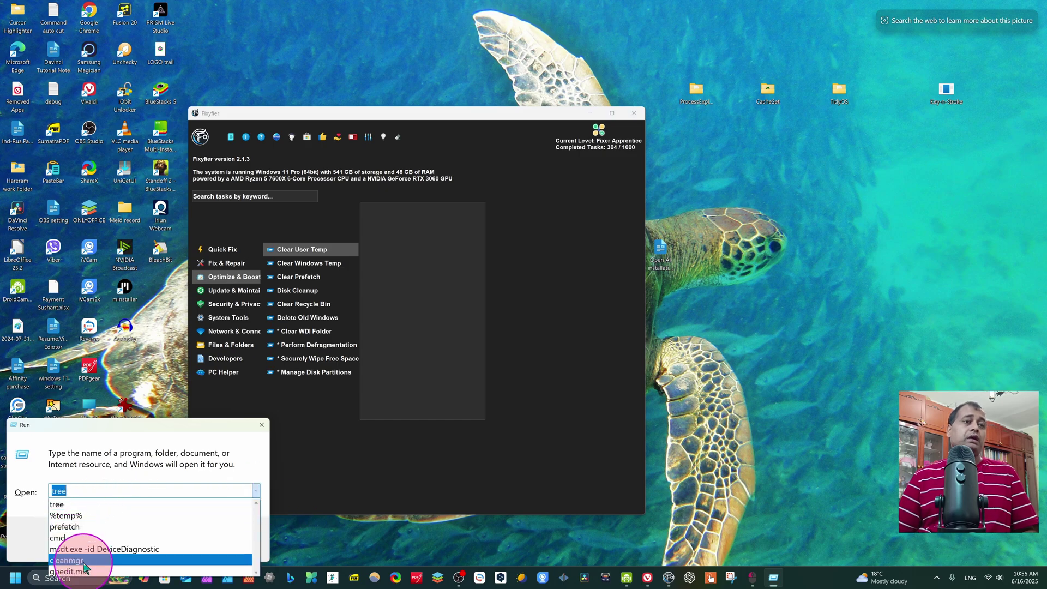
click(70, 526)
click(107, 538)
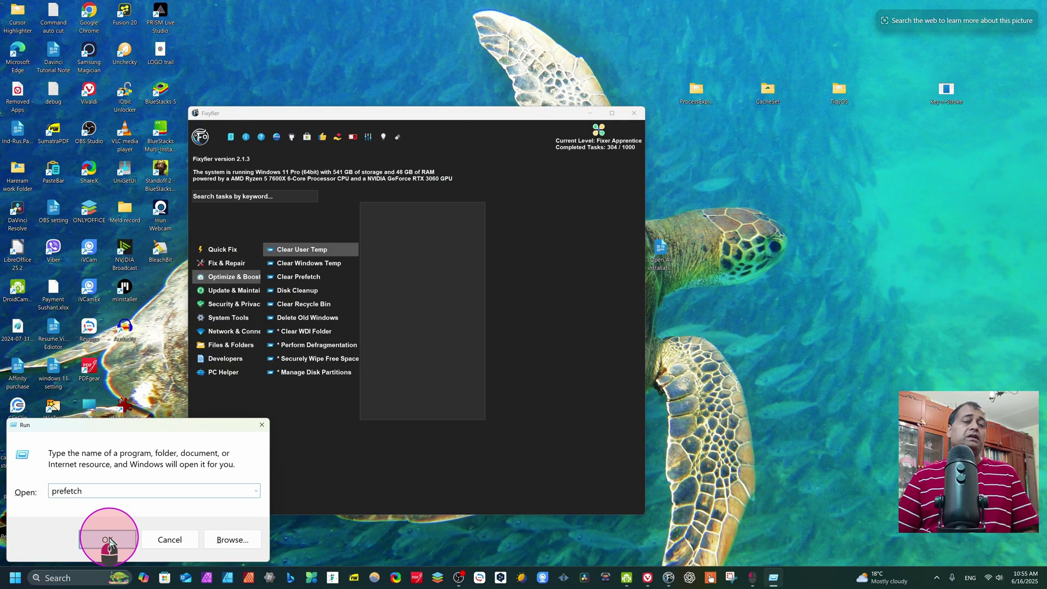
click(533, 316)
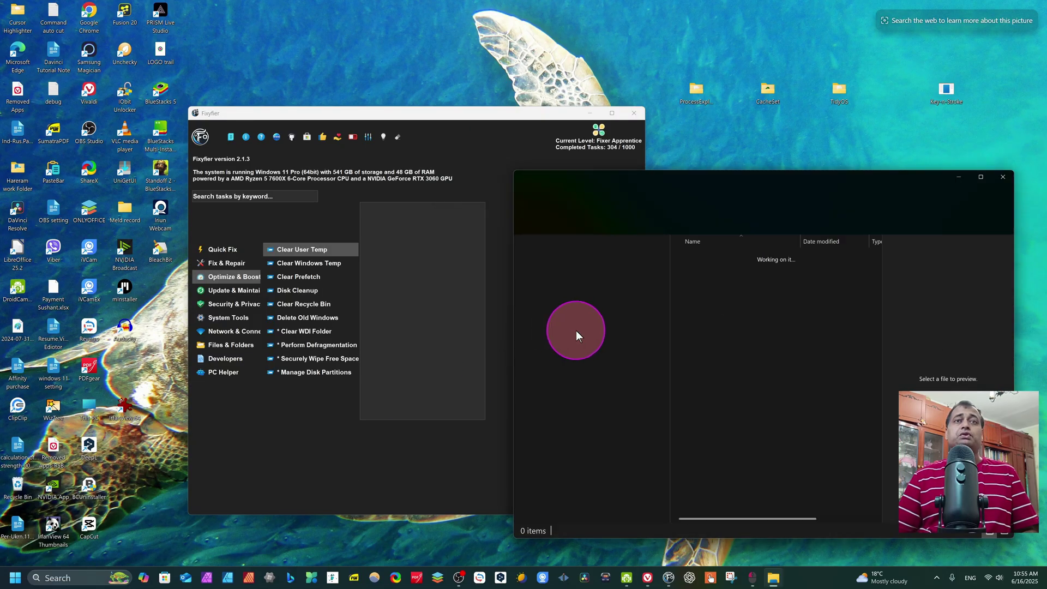
click(1003, 178)
Clear user temp, Windows temp and prefetch files, confirming each, then start Disk Cleanup
mouse_move(300, 255)
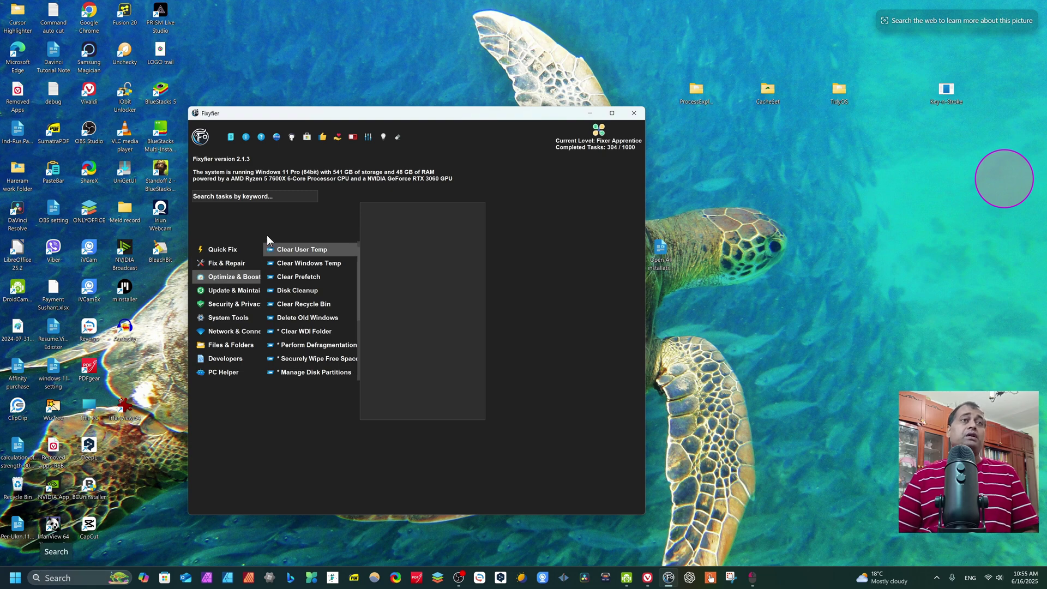
click(301, 254)
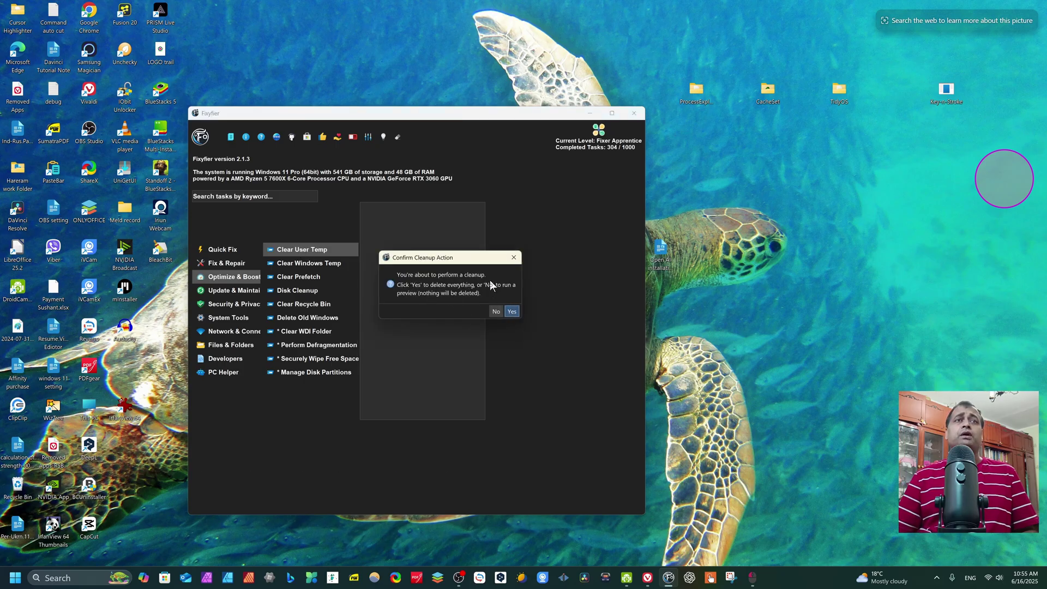
click(510, 312)
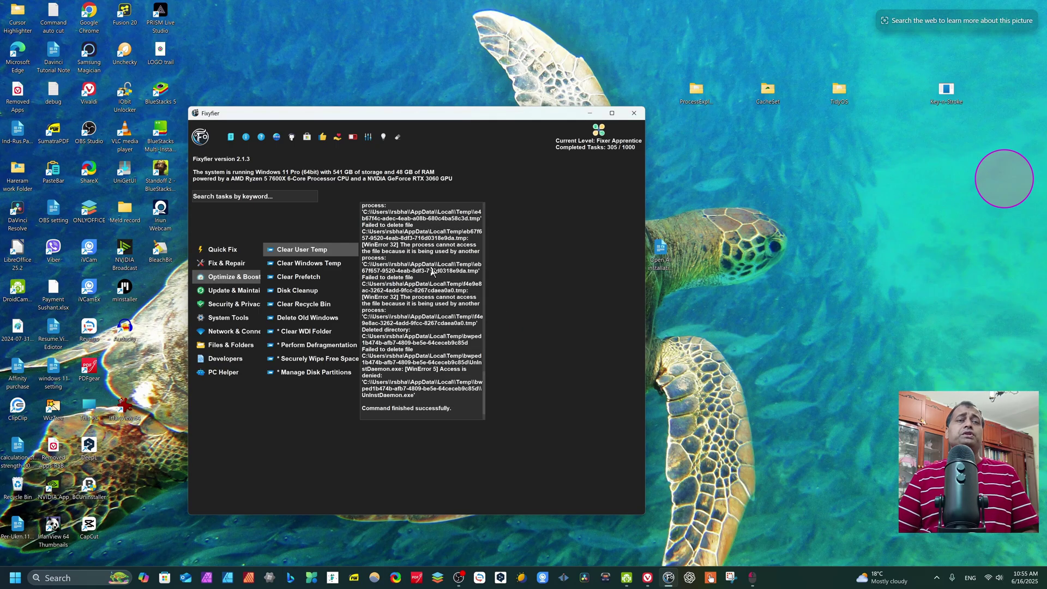
click(295, 267)
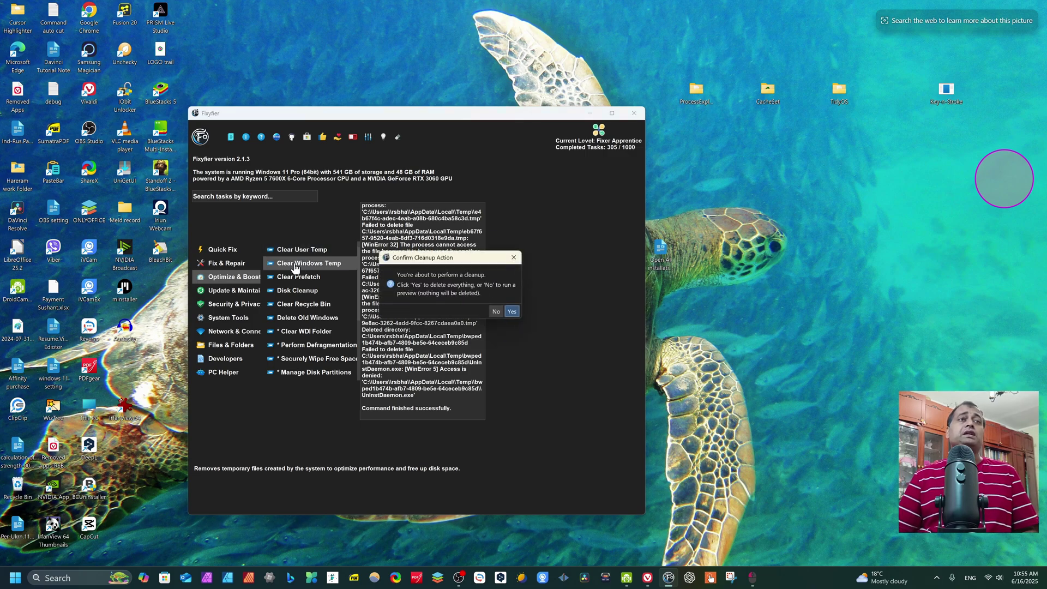
click(514, 310)
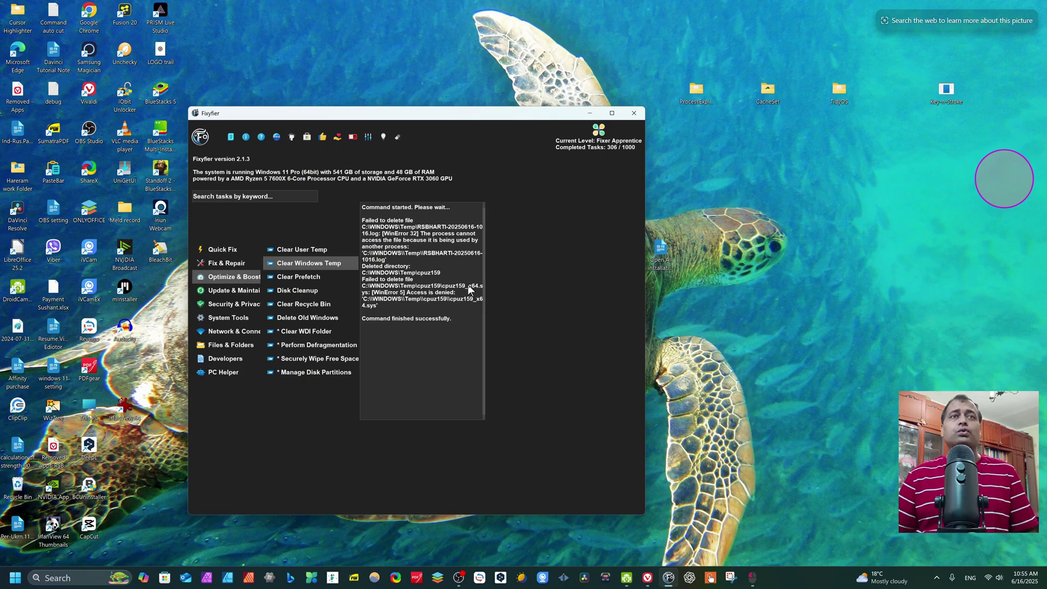
click(292, 281)
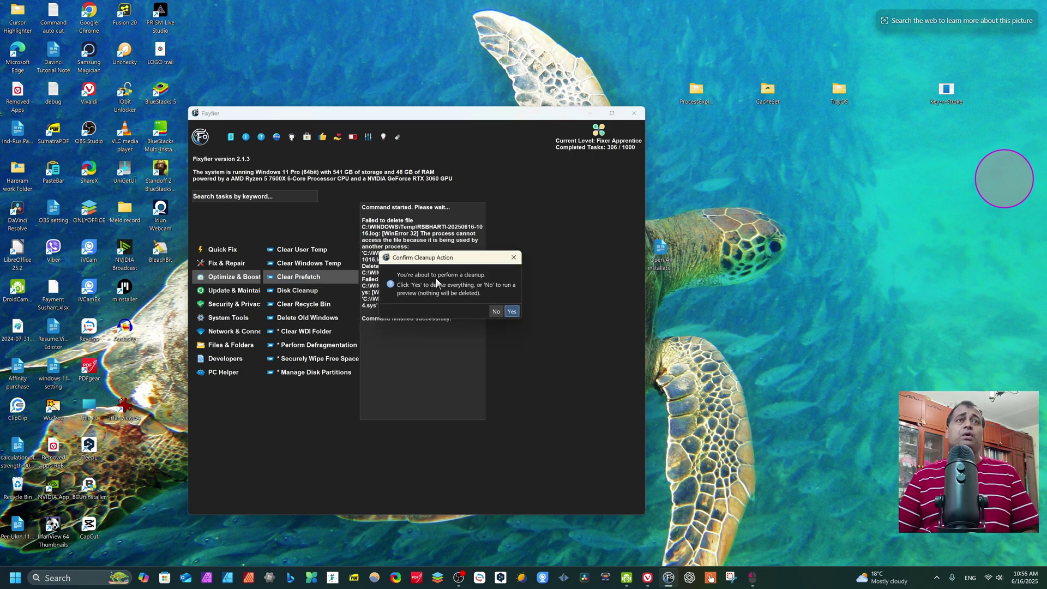
click(512, 312)
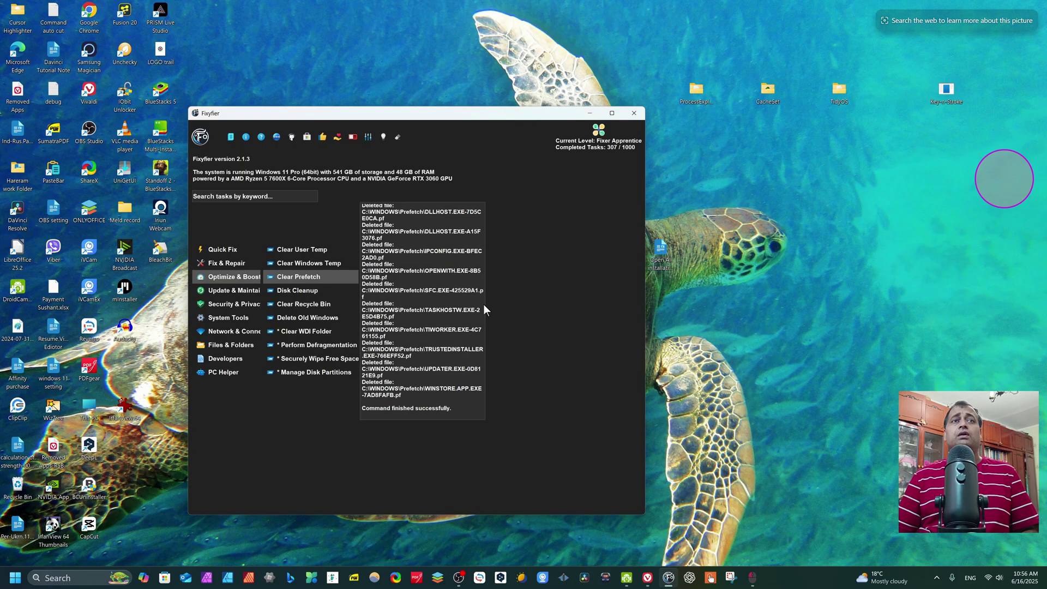
click(297, 292)
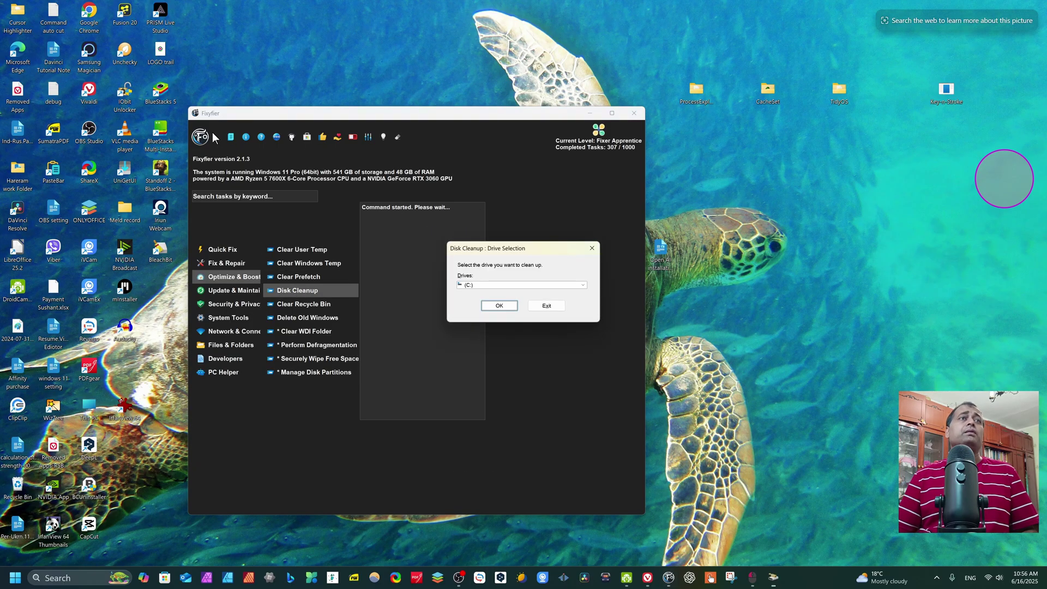
Delete 16.4 MB of unneeded files from drive C:, then start clearing the Recycle Bin
click(498, 305)
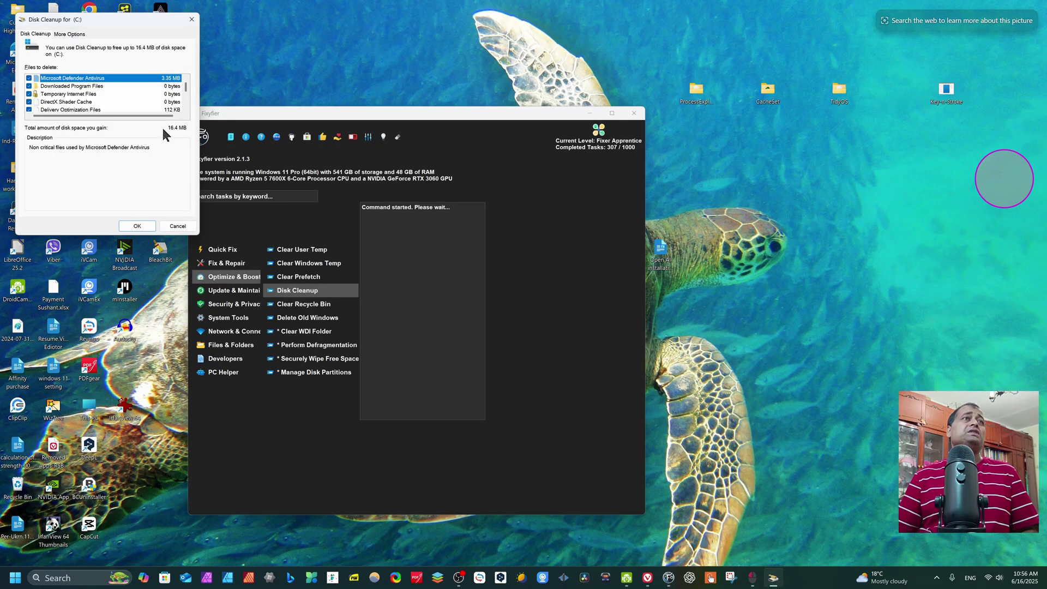
click(141, 228)
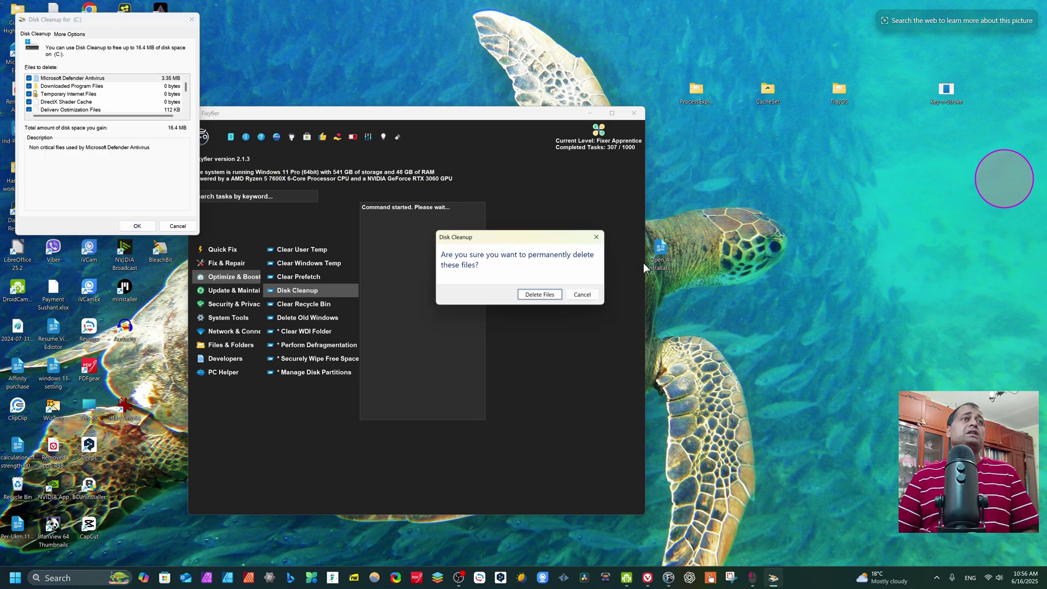
click(535, 294)
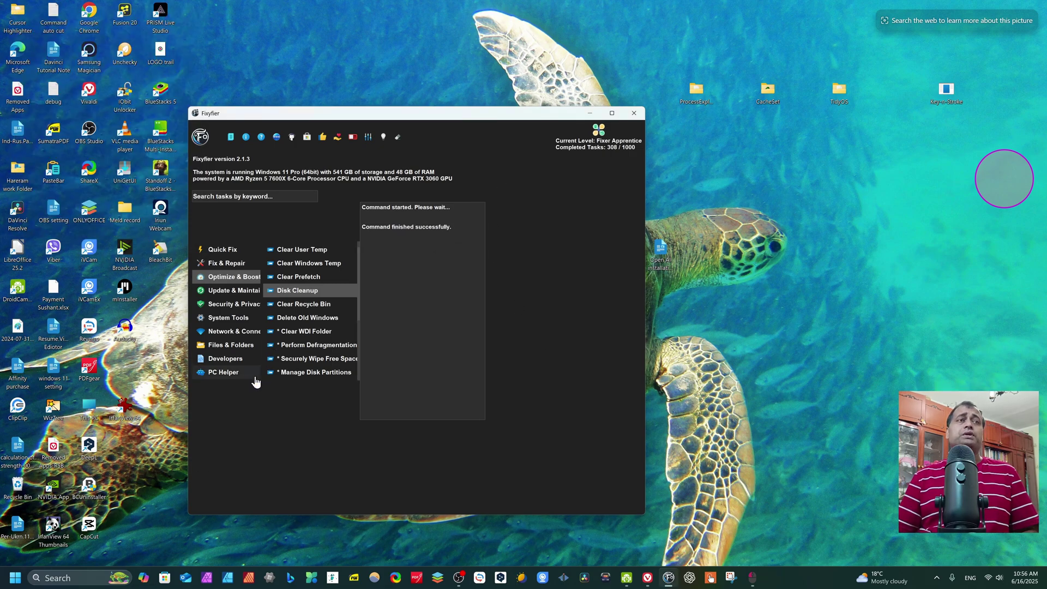
click(299, 306)
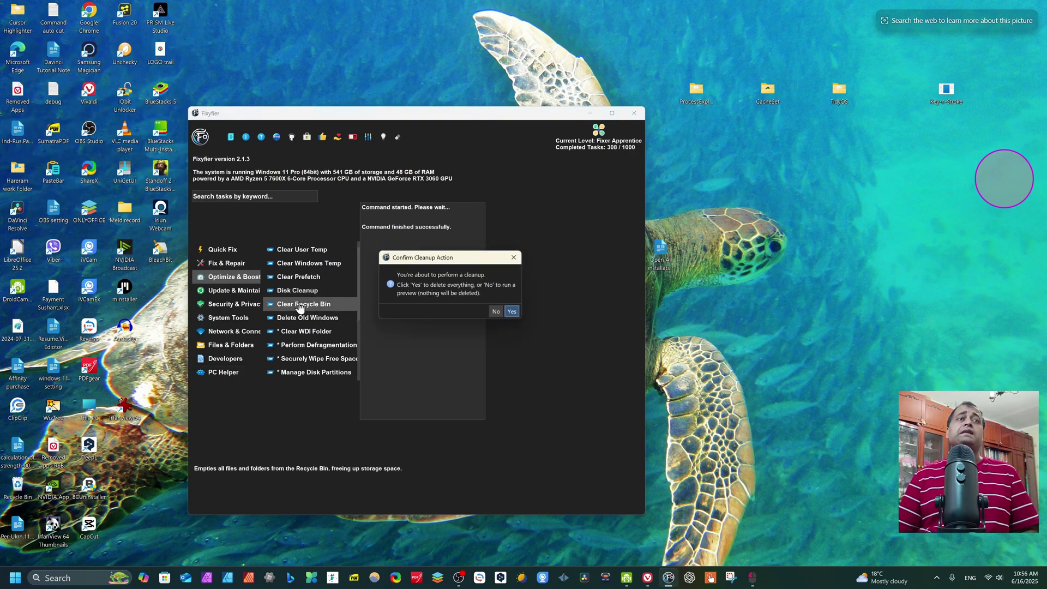
Empty the Recycle Bin, delete old Windows installation files, empty it again, and launch DiskPart
click(511, 311)
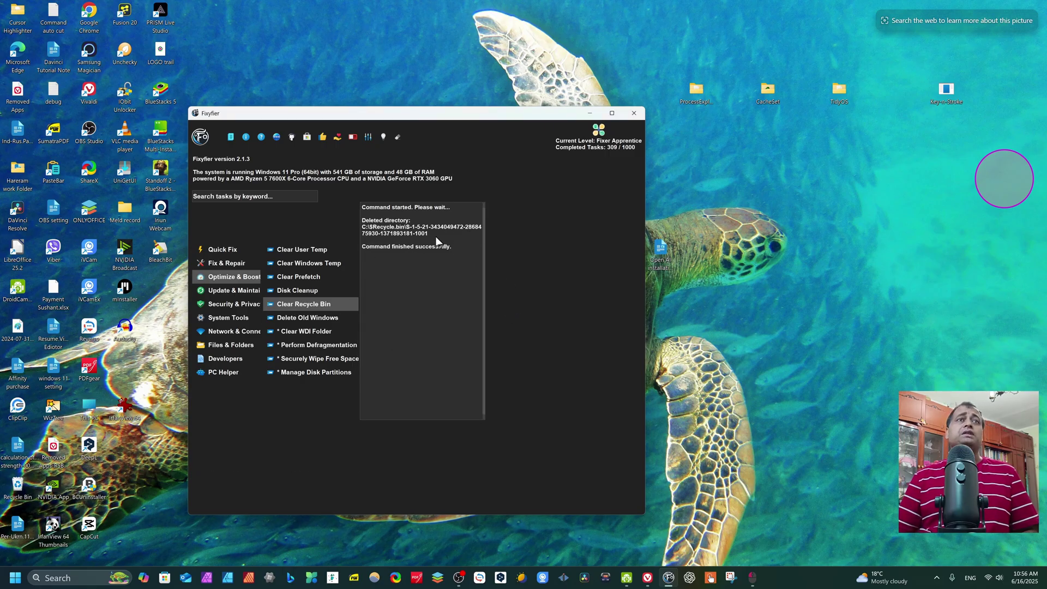
click(305, 321)
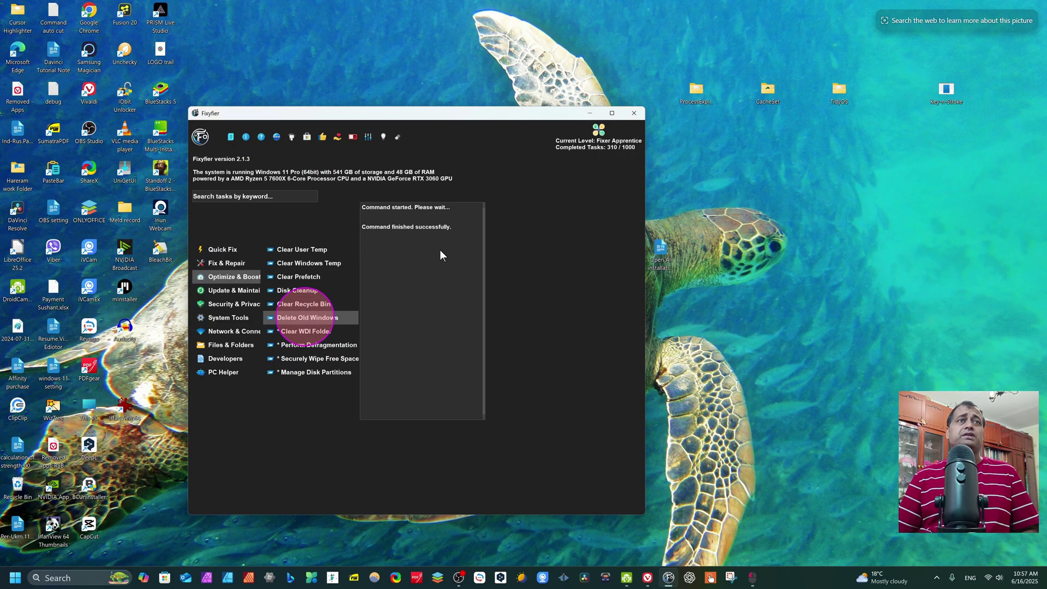
click(304, 304)
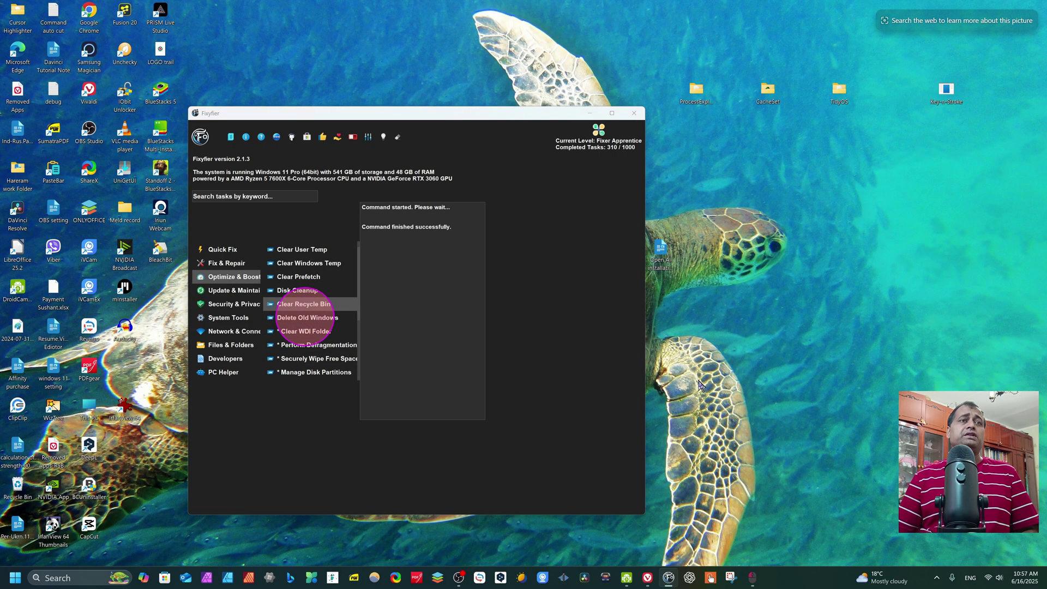
click(511, 311)
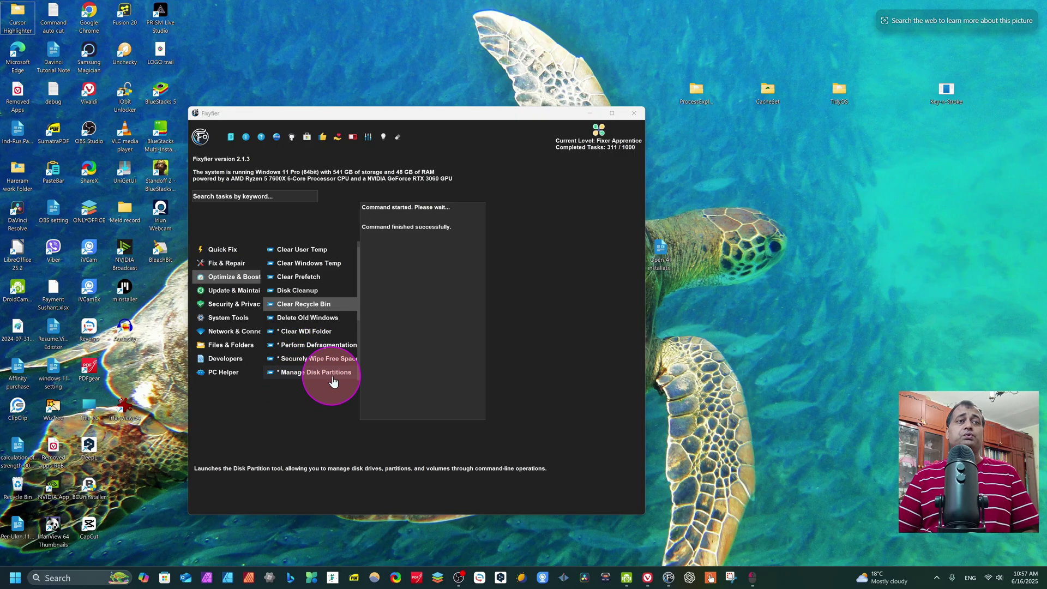
click(309, 377)
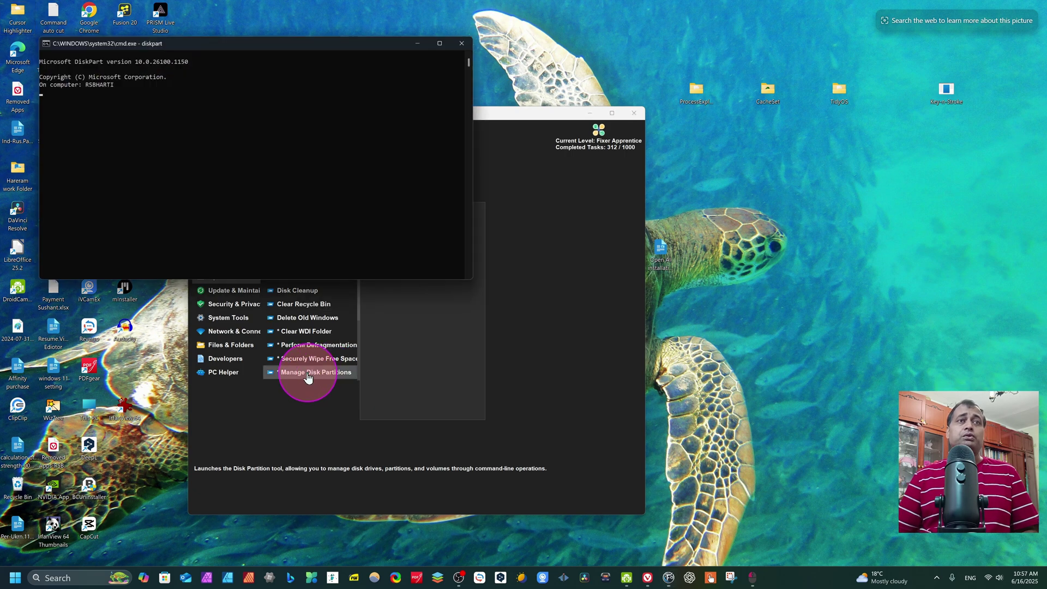